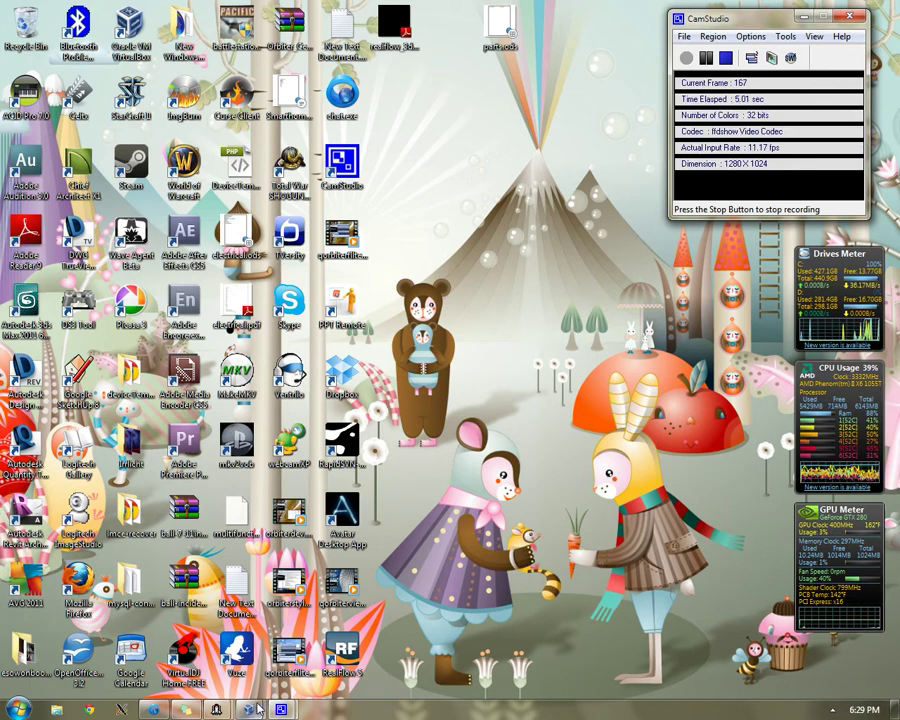
Switch to the virtual machine's qOrbiter window and connect to host 192.168.80.1 as device 35.
mouse_move(258, 709)
left_click(287, 655)
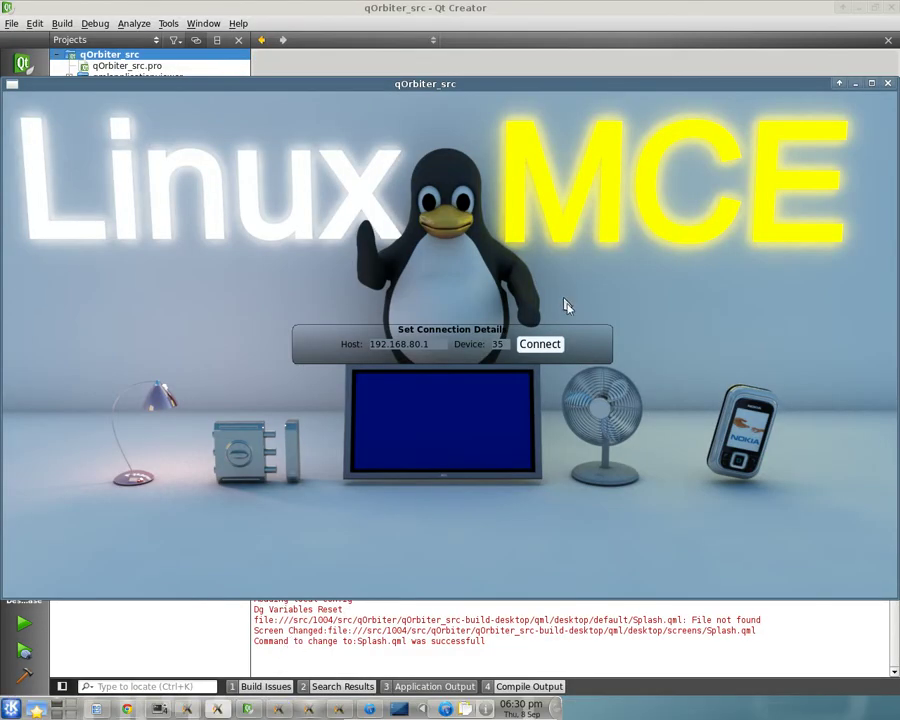
left_click(563, 346)
left_click(557, 350)
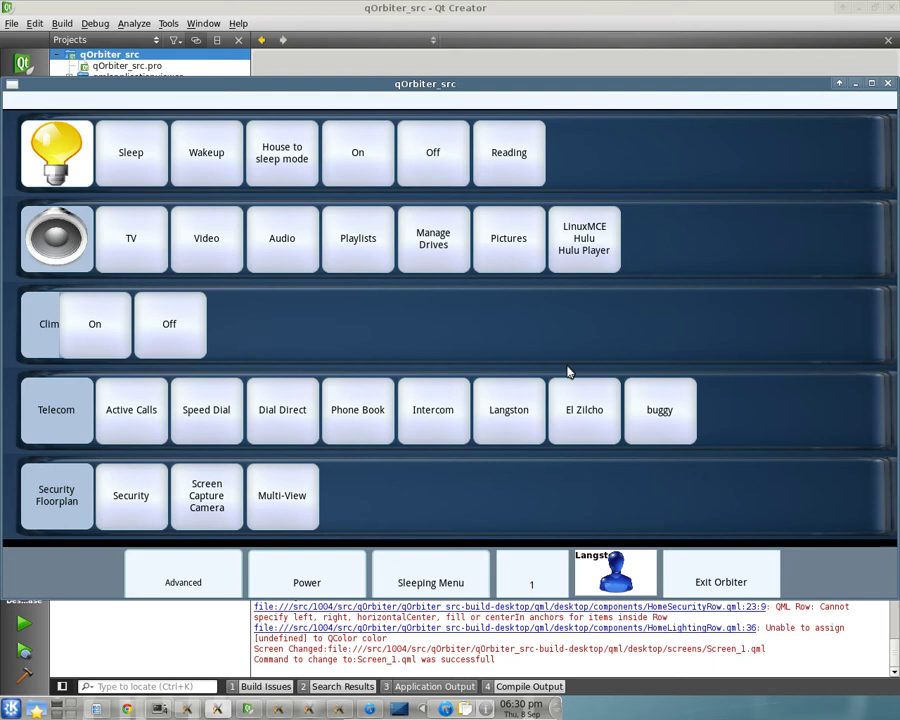
left_click(175, 340)
left_click(155, 163)
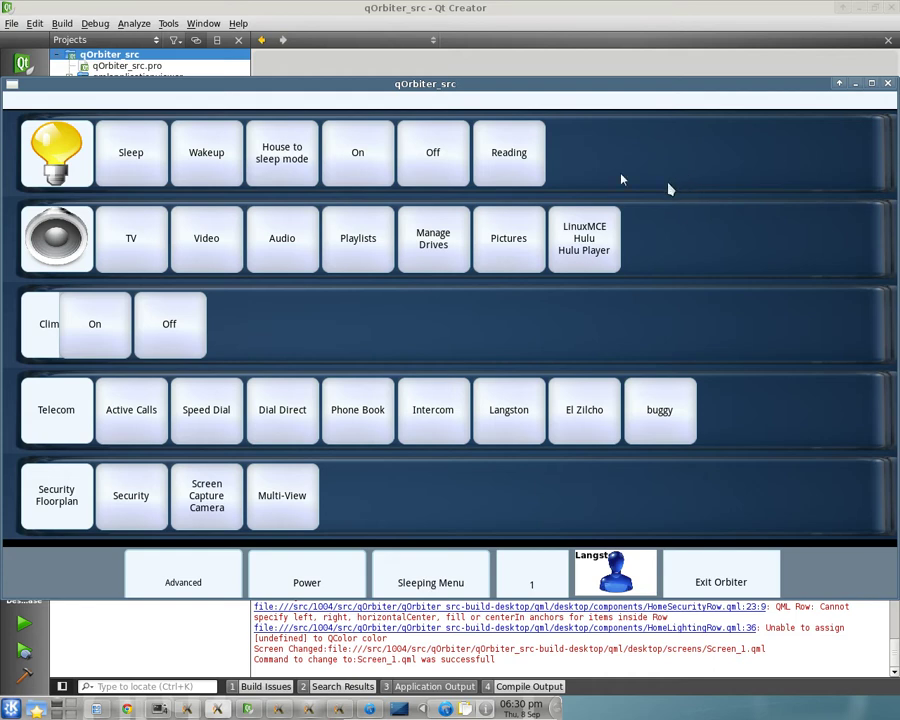
left_click(195, 405)
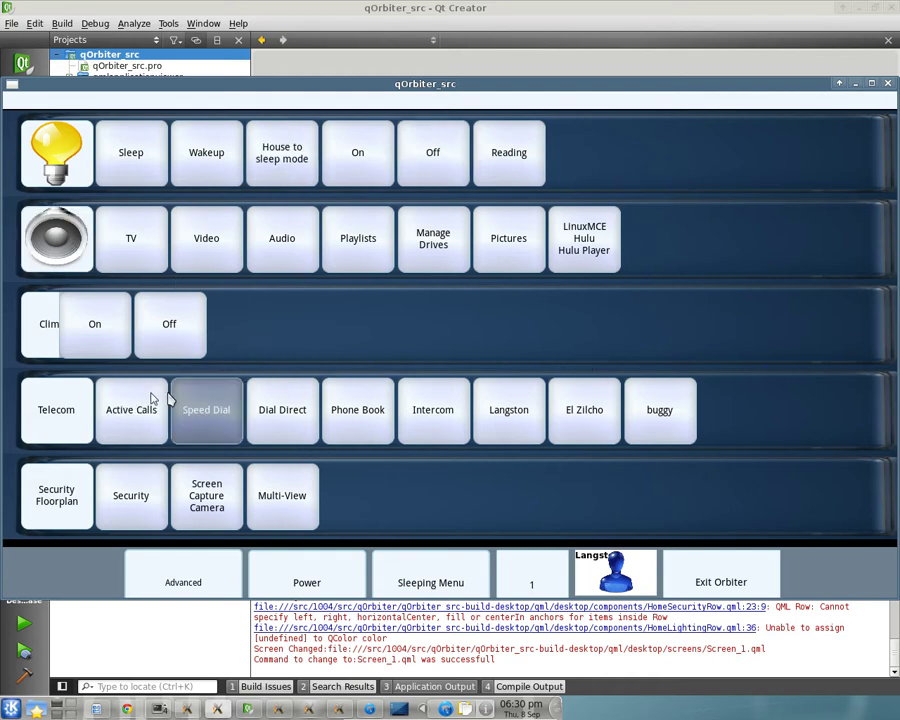
View the Screen Capture Camera's single camera view and return to the home screen.
left_click(218, 508)
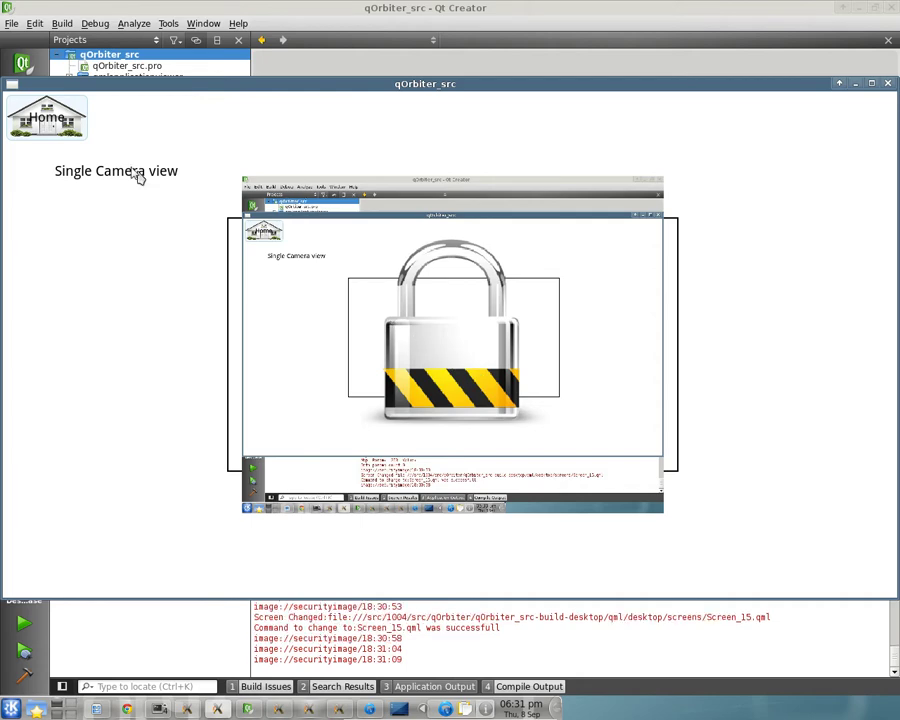
left_click(55, 128)
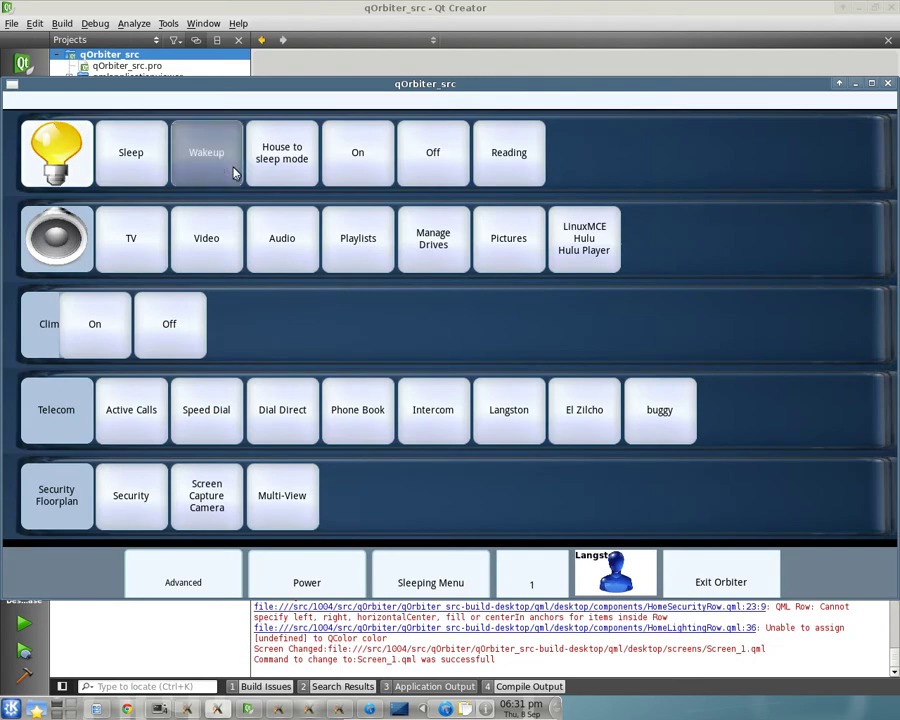
Open the video library, read the details and synopsis of The Event-Inostranka, and close them.
left_click(233, 249)
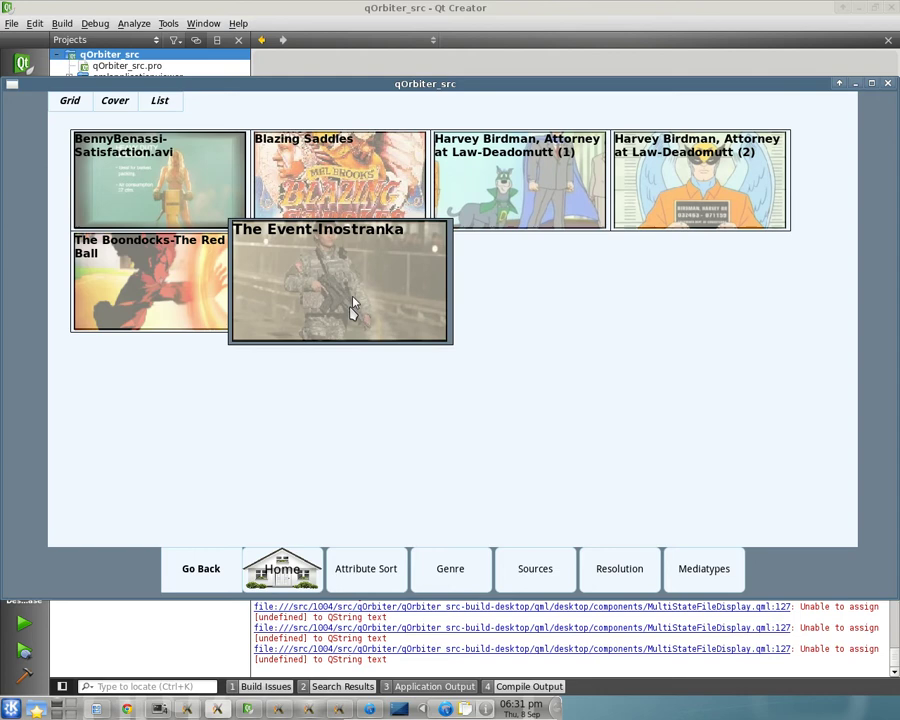
left_click(352, 308)
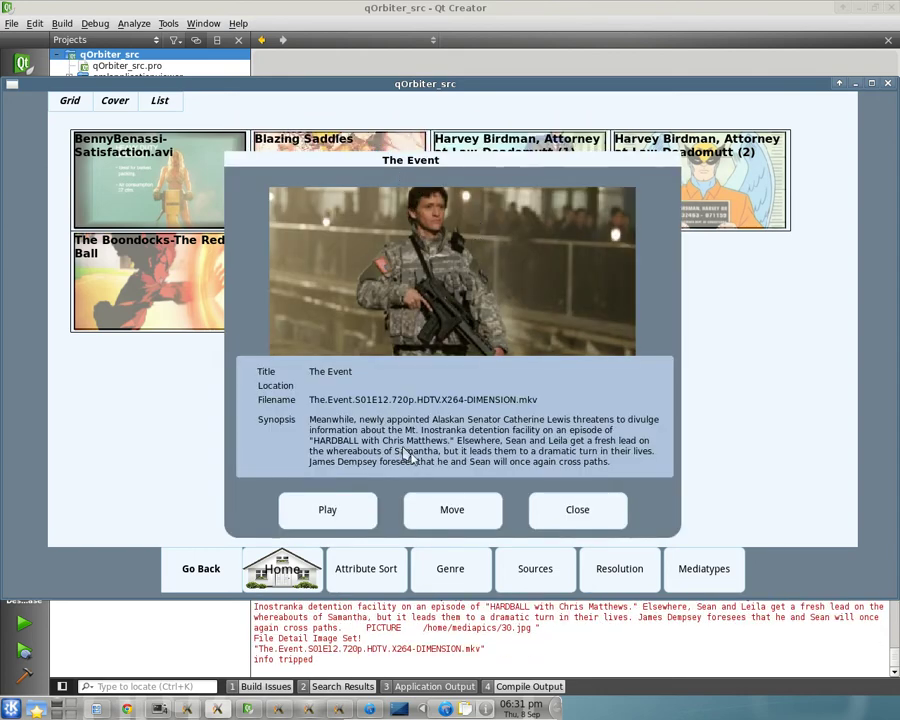
scroll(430, 468, "down", 2)
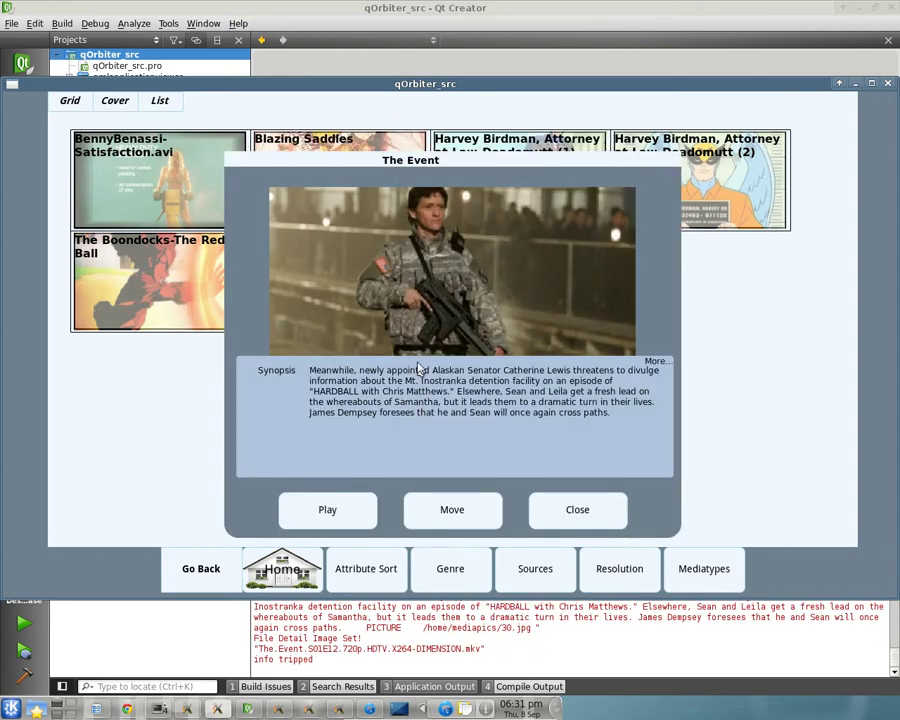
left_click(556, 520)
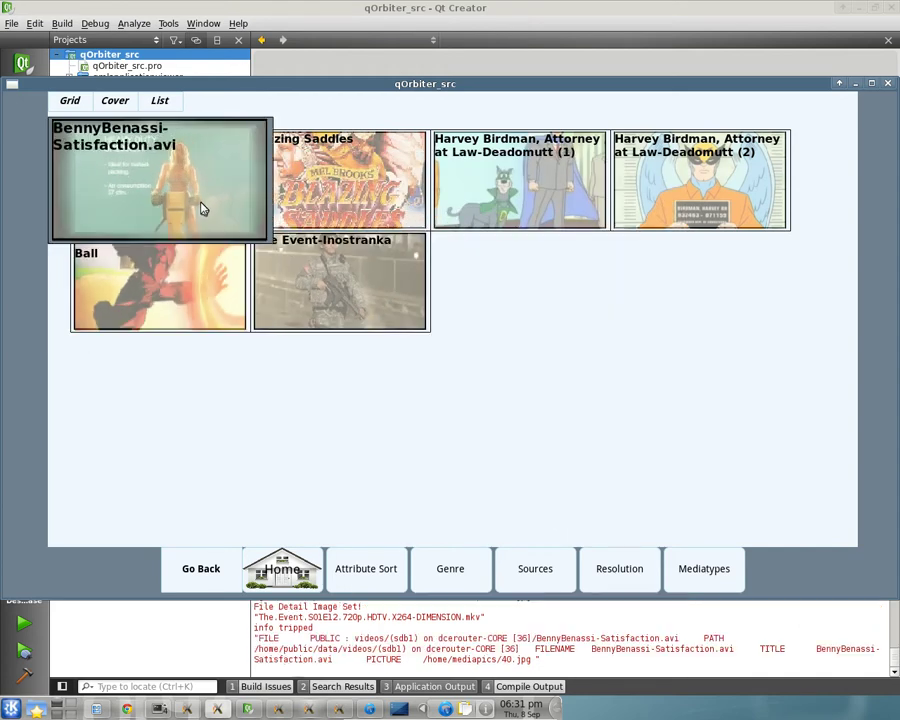
Play BennyBenassi-Satisfaction.avi from the video library and open its now-playing screen from the home screen.
left_click(201, 203)
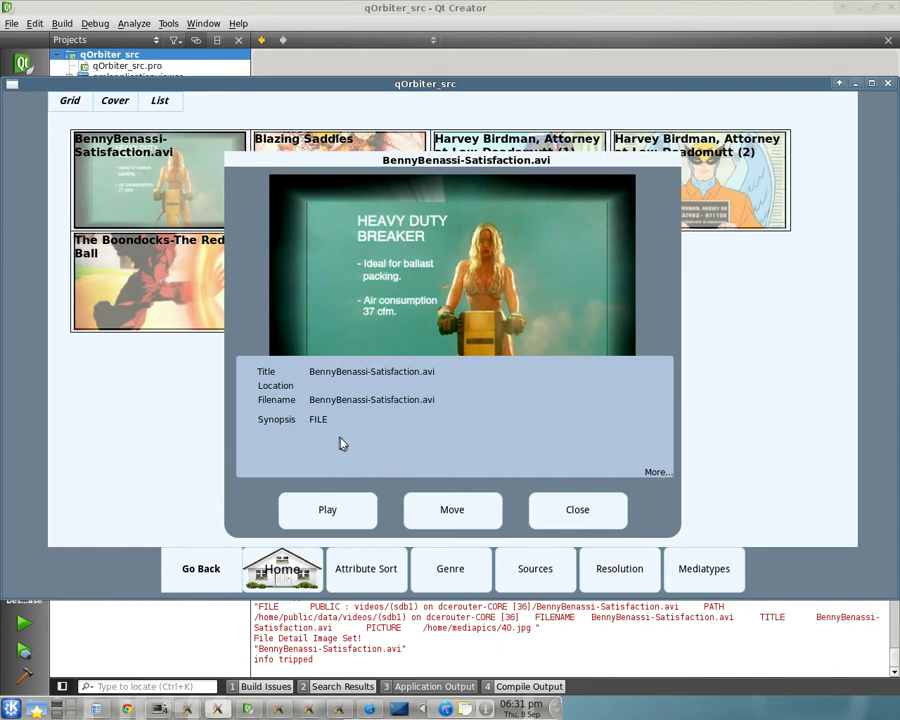
left_click(361, 508)
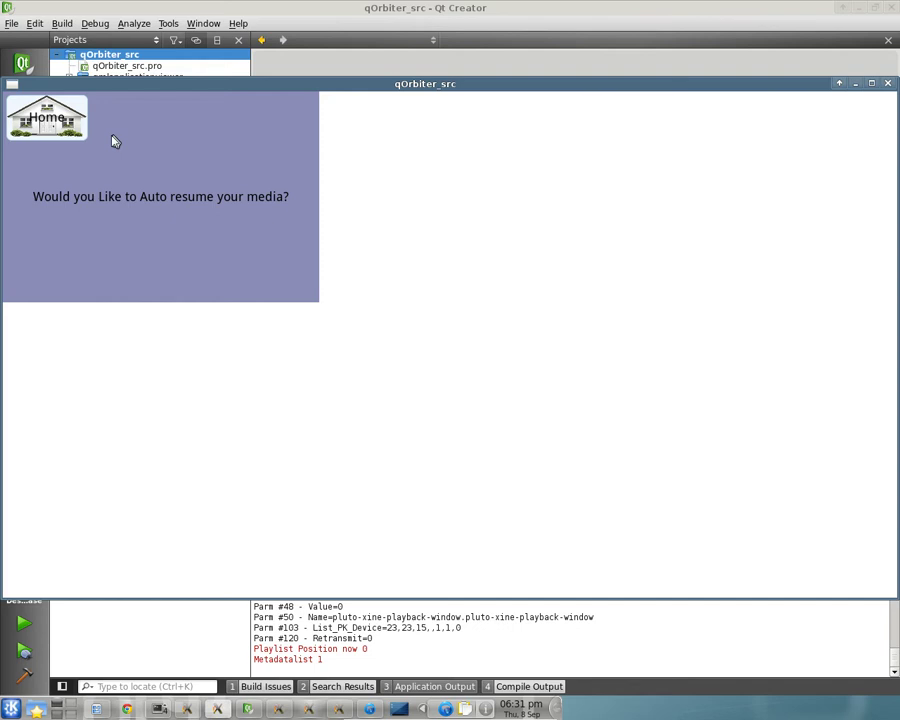
left_click(52, 121)
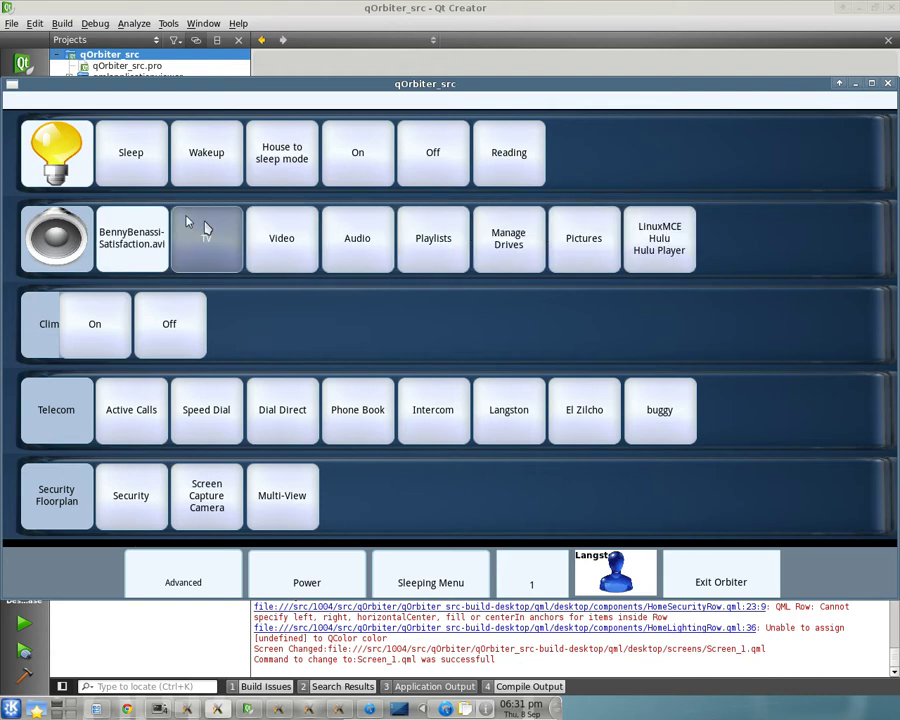
left_click(133, 250)
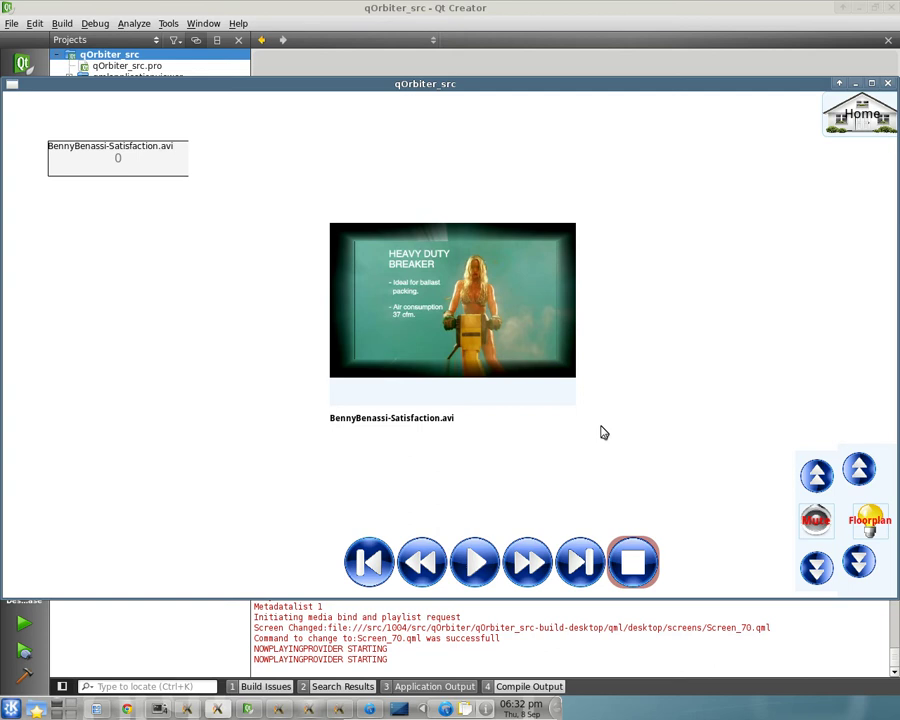
Try the play and rewind controls on the video with the qOrbiter window moved up, and stop playback.
left_click(473, 560)
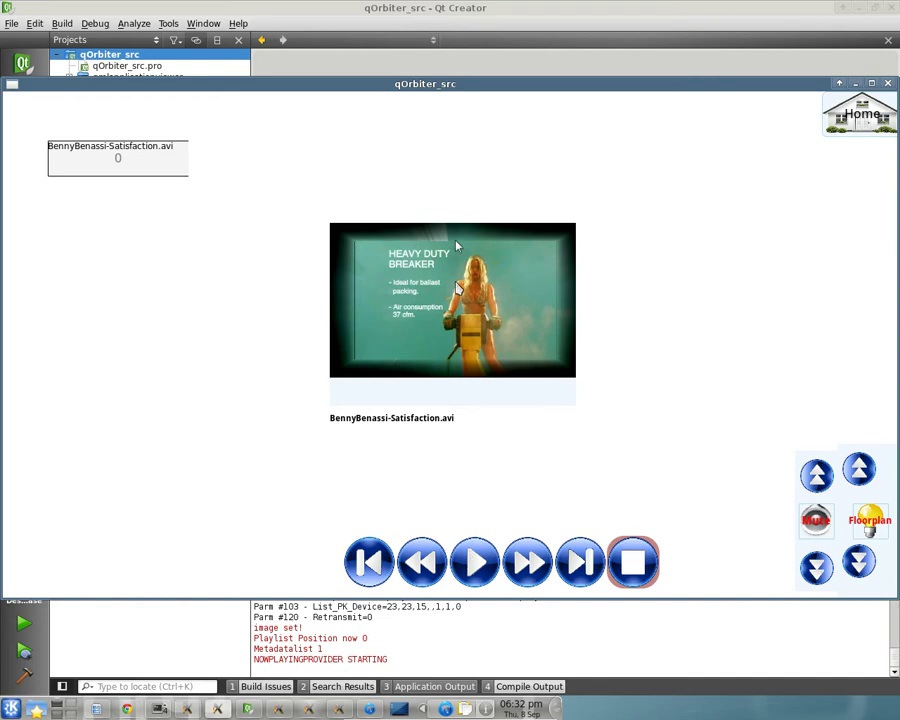
left_click_drag(431, 85, 428, 24)
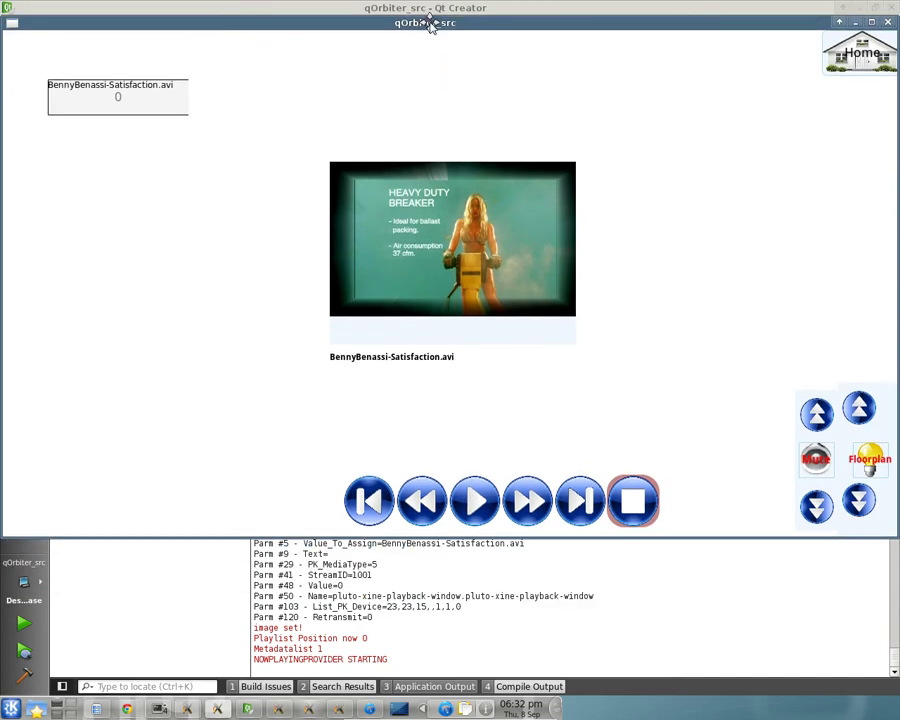
left_click(478, 512)
left_click(476, 505)
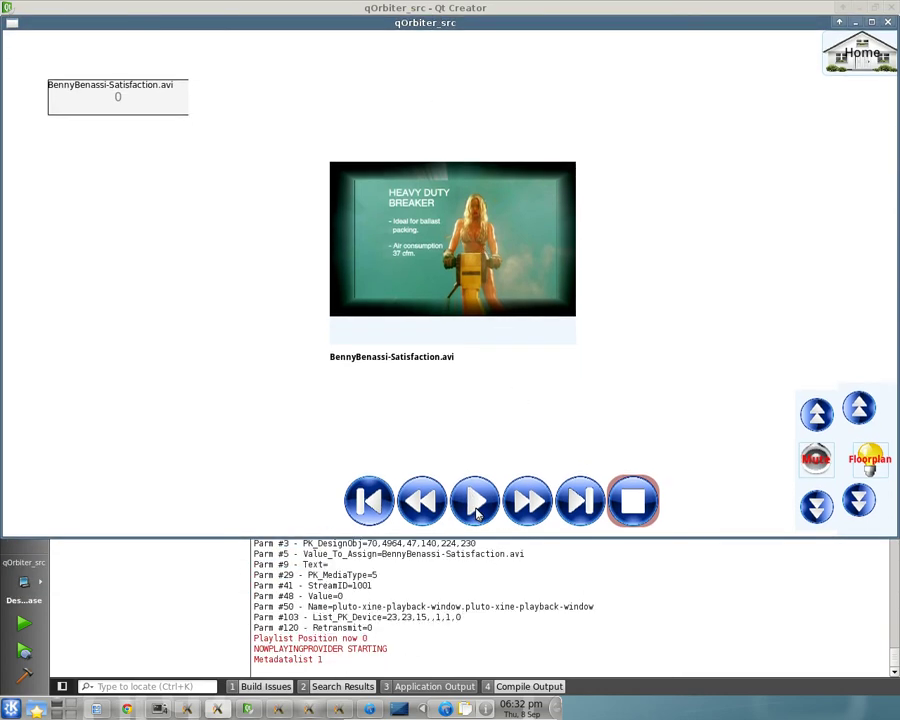
left_click(418, 512)
left_click(418, 512)
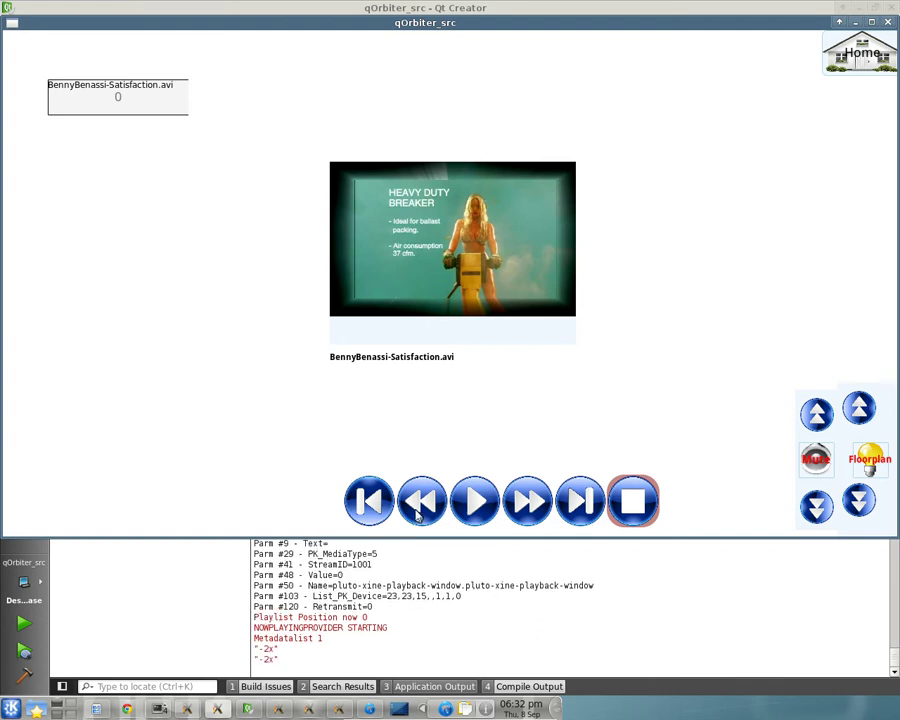
left_click(645, 506)
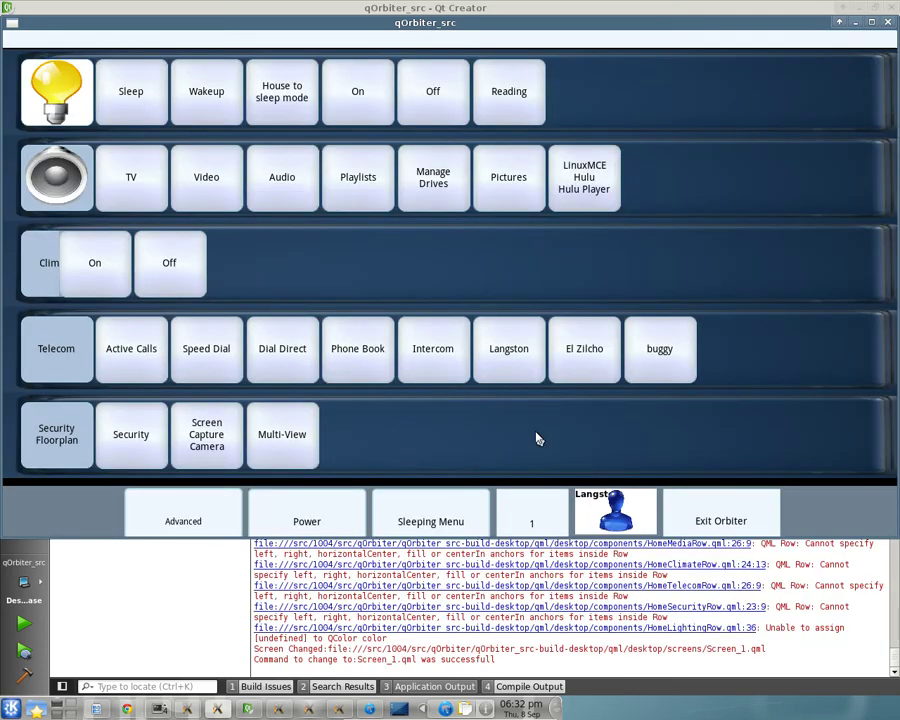
Open the playlists and start playing the Demo playlist.
left_click(362, 188)
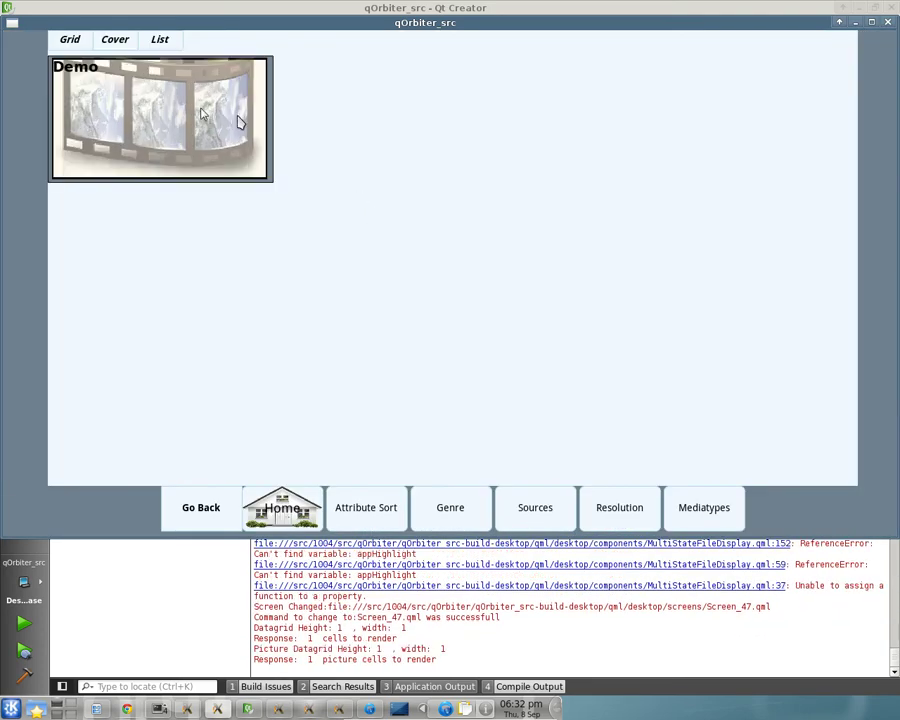
left_click(195, 114)
left_click(366, 458)
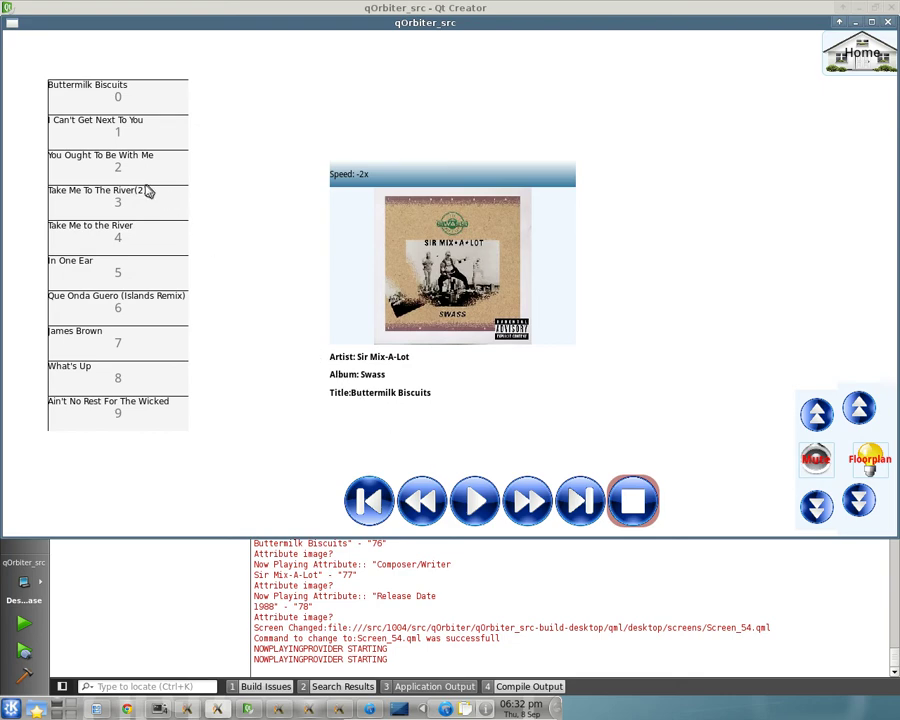
Jump to The New Pollution in the playing playlist, and stop playback.
scroll(158, 215, "down", 5)
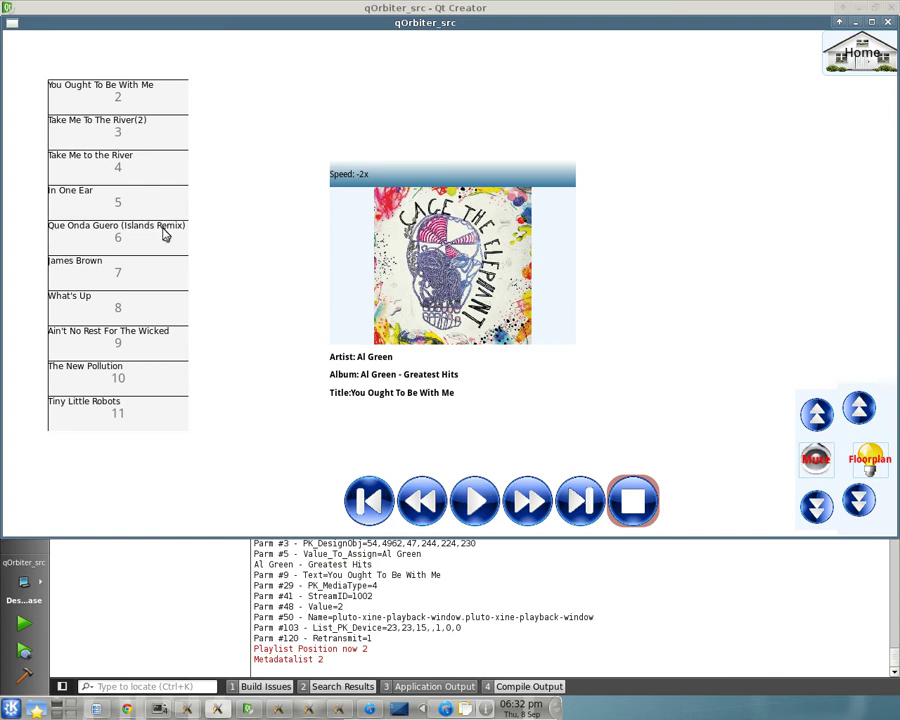
left_click(158, 367)
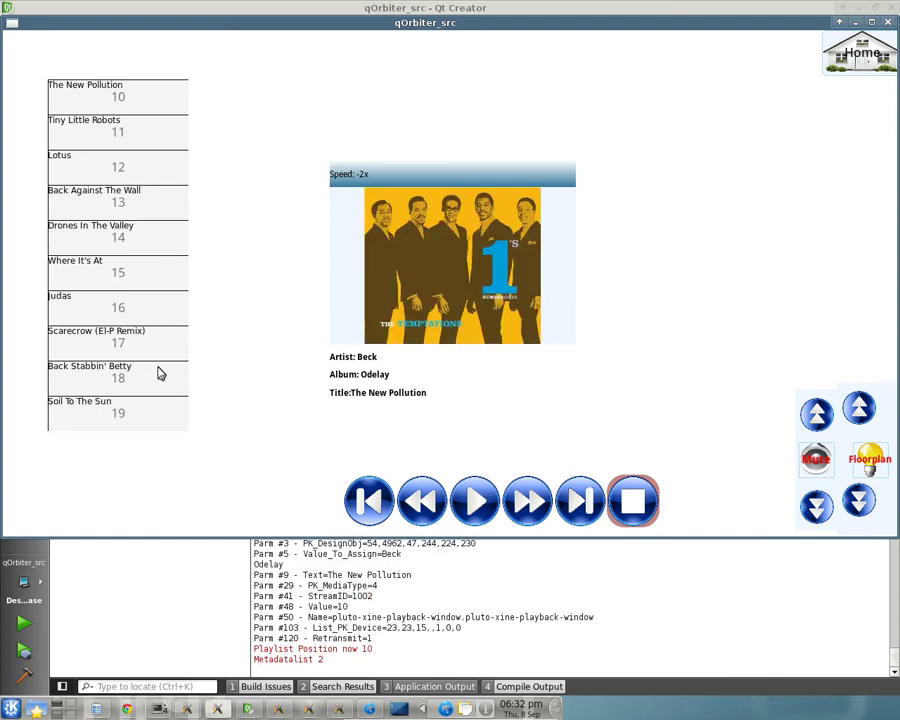
left_click(621, 503)
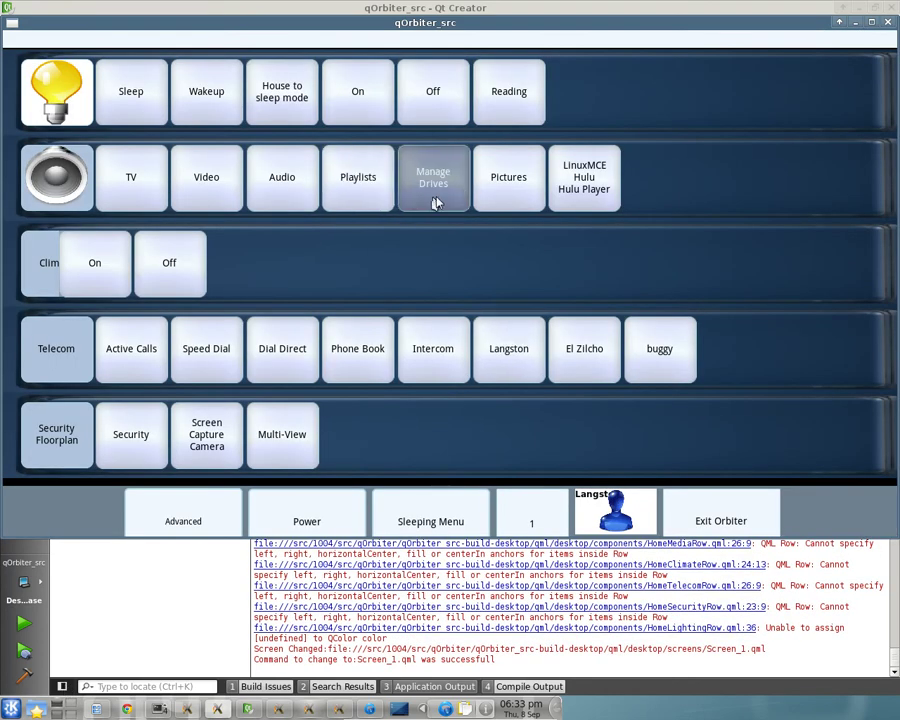
Look at the Manage Drives screen and return to the home screen.
left_click(434, 192)
left_click(76, 52)
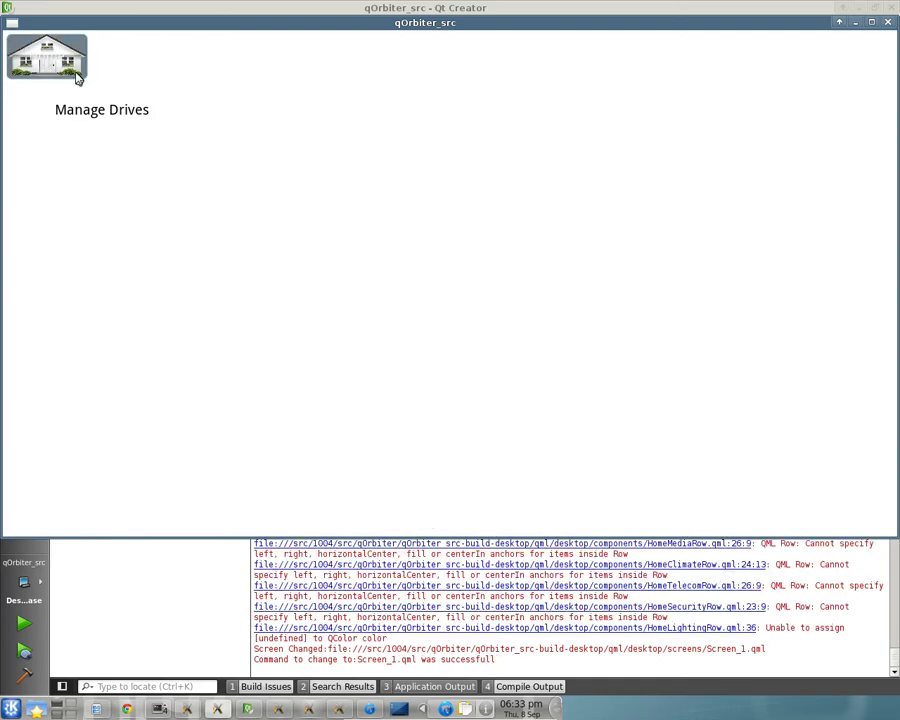
Browse the audio library and open the In One Ear track.
left_click(270, 188)
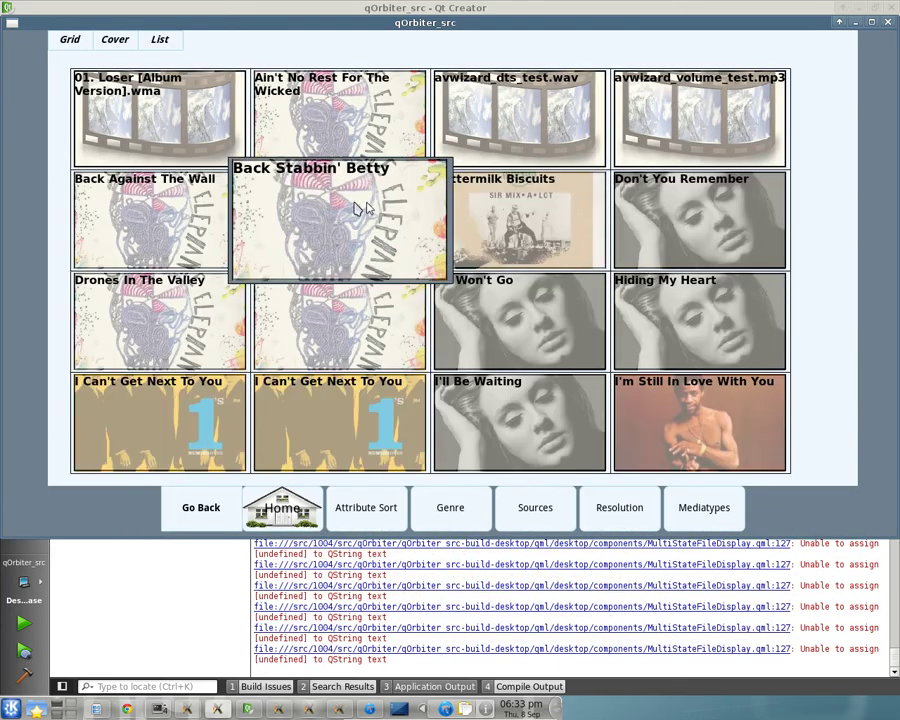
scroll(450, 344, "down", 5)
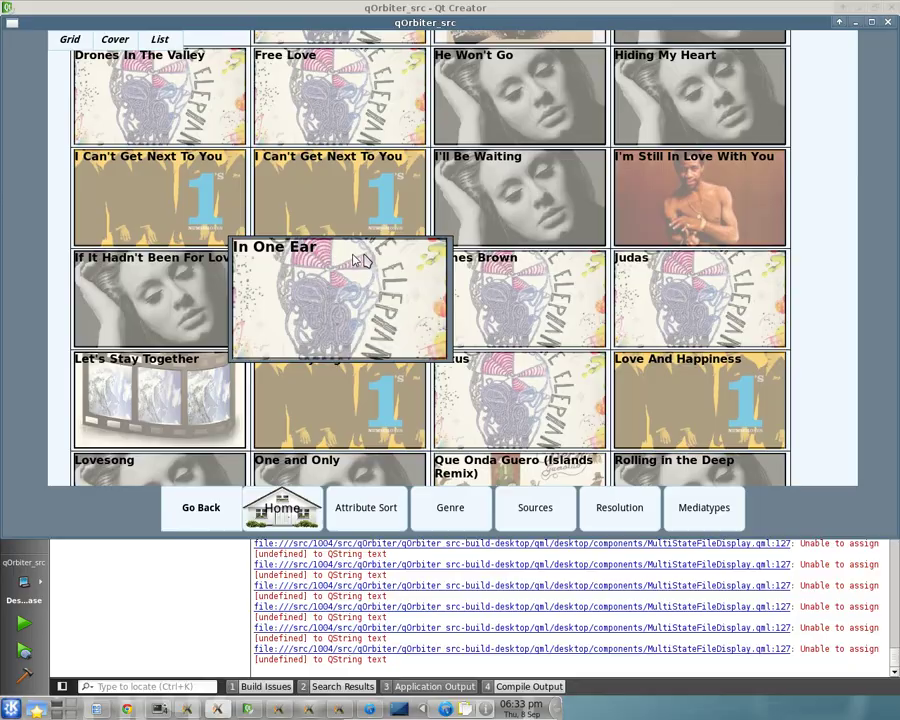
left_click(358, 257)
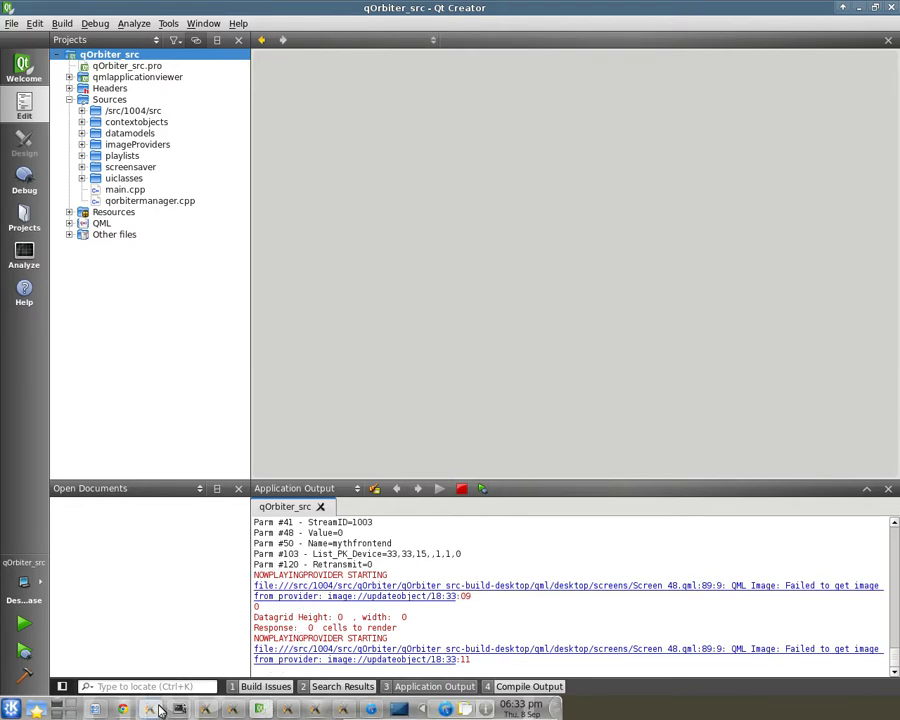
Bring the qOrbiter_src window back in front of Qt Creator.
mouse_move(160, 710)
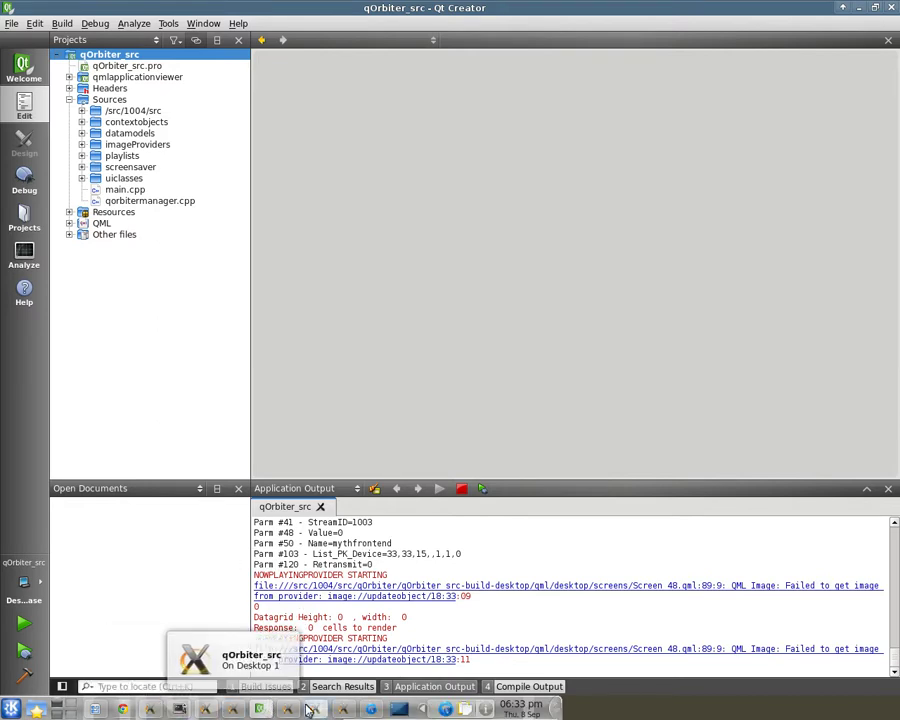
mouse_move(262, 710)
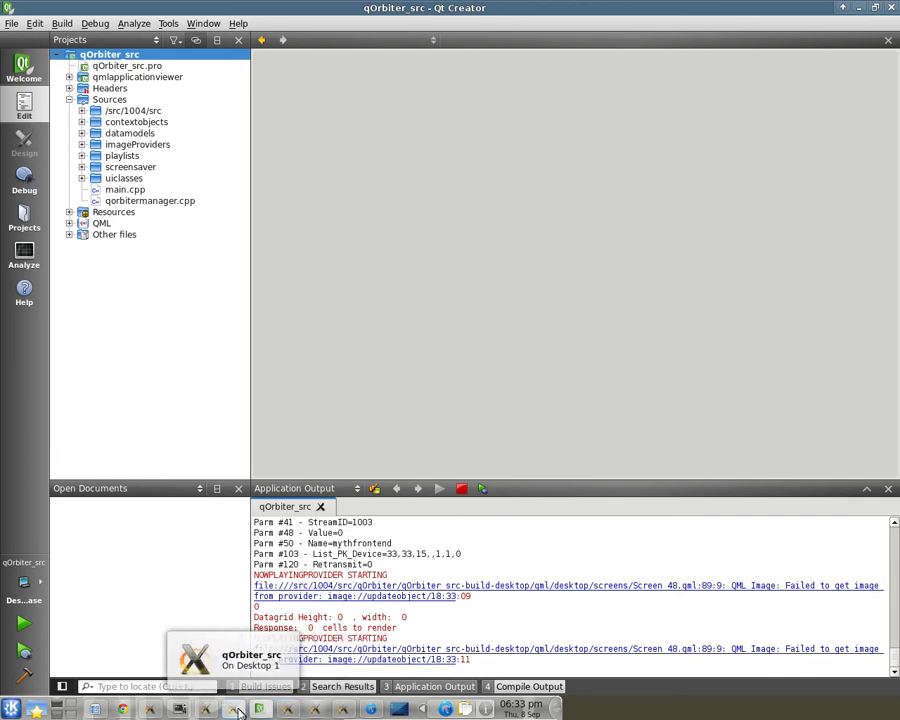
left_click(235, 709)
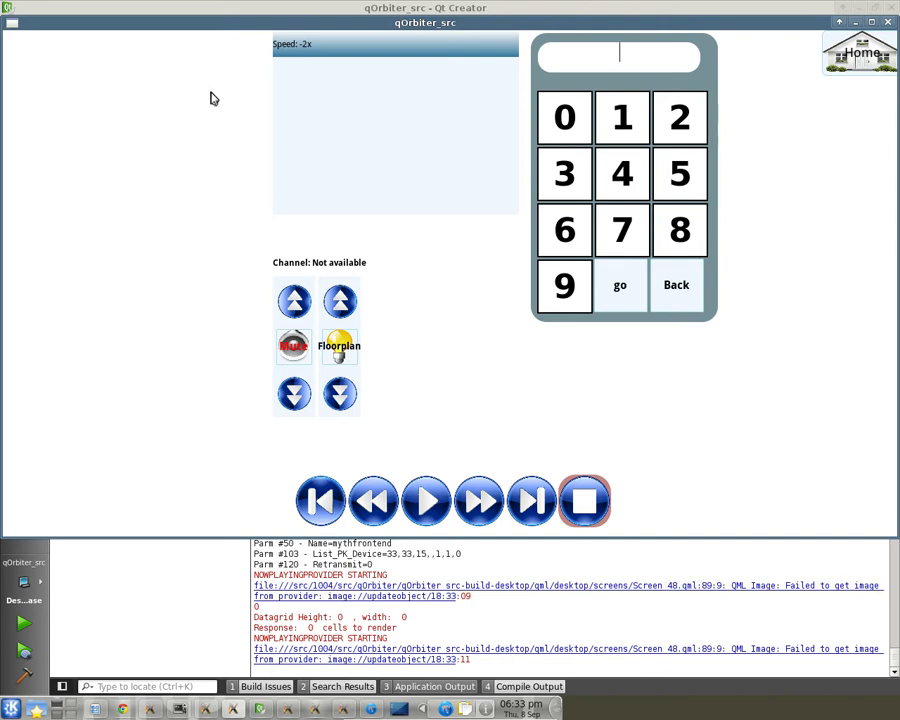
Enter channel 245 on the TV remote keypad, submit it, and stop the TV playback.
left_click(681, 132)
left_click(621, 178)
left_click(679, 175)
left_click(632, 286)
left_click(586, 502)
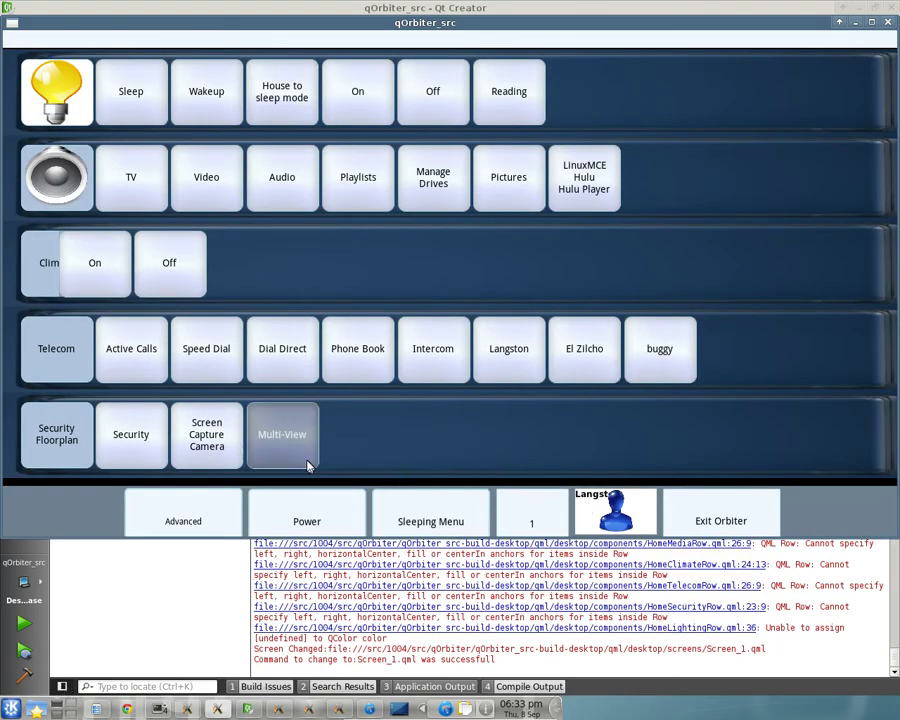
Change the orbiter's style to the Aeon skin from the advanced options.
left_click(222, 514)
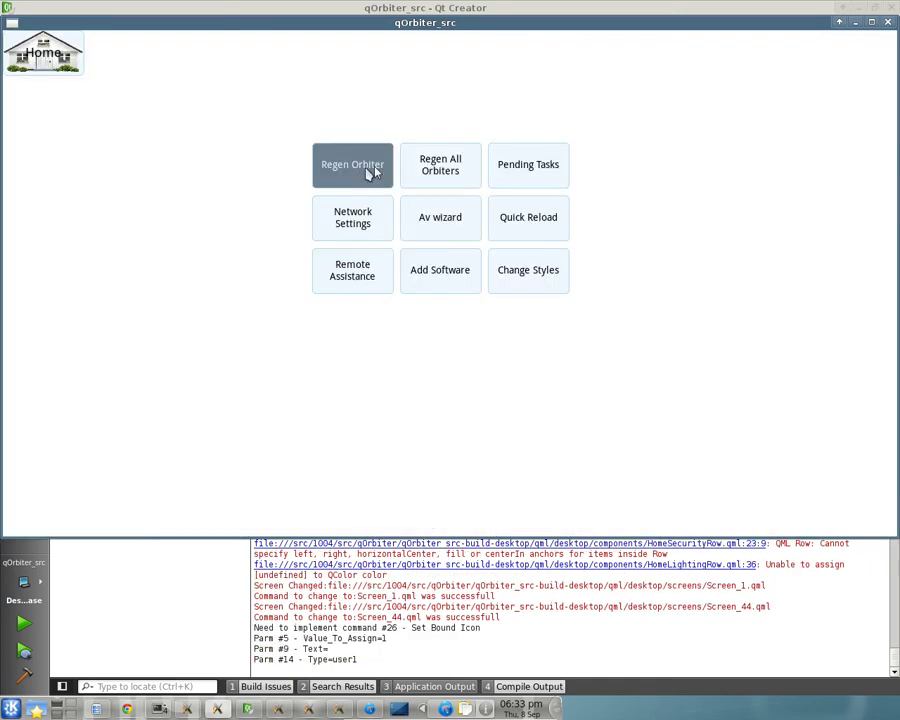
left_click(506, 271)
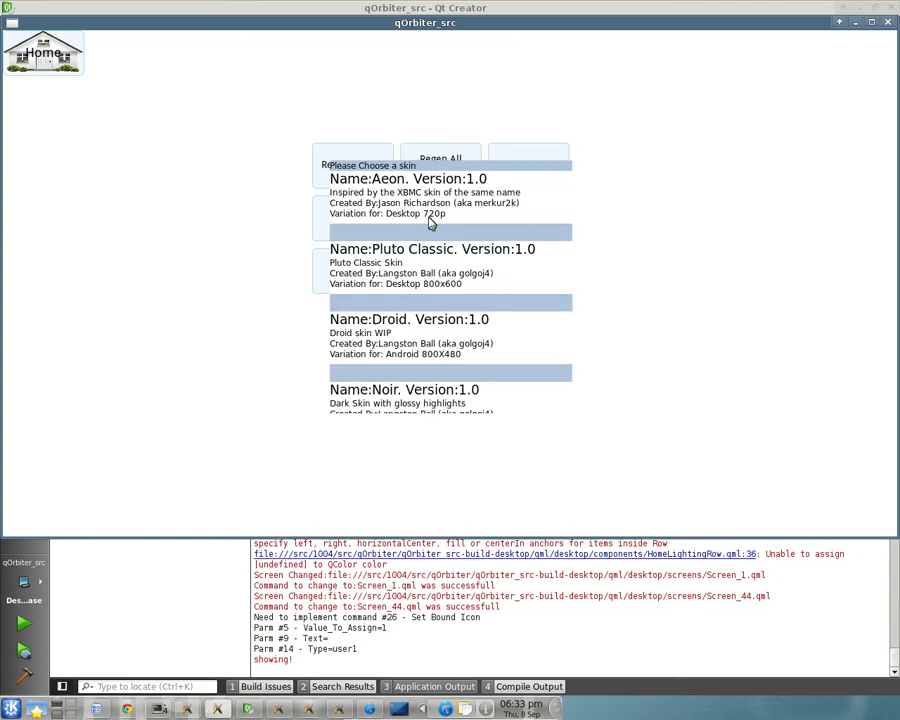
left_click(398, 214)
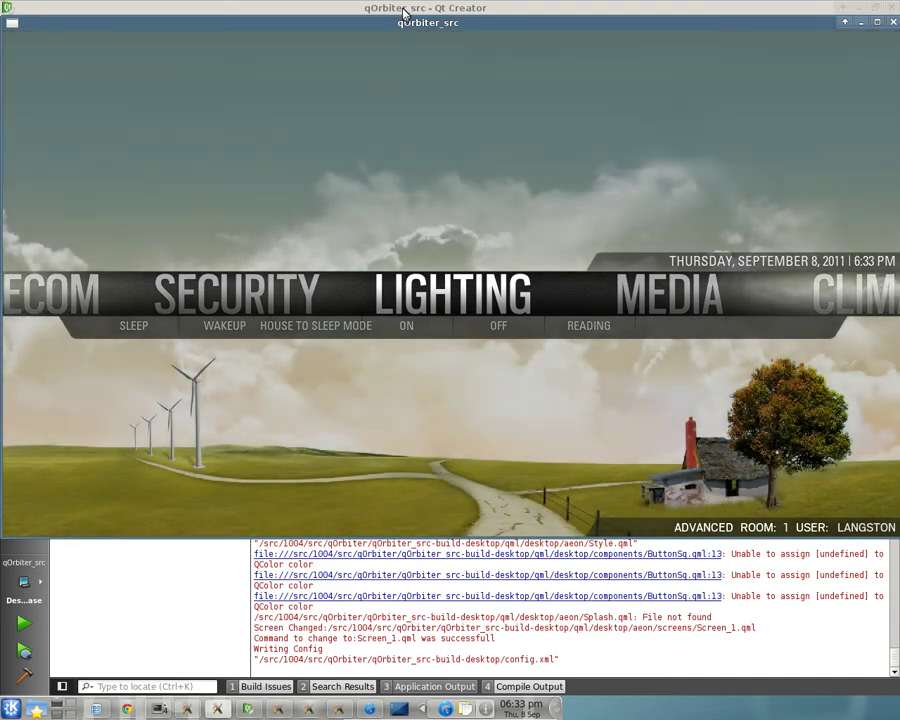
Bring the qOrbiter_src window back in front of Qt Creator and move it slightly lower on the desktop.
key("alt+Tab")
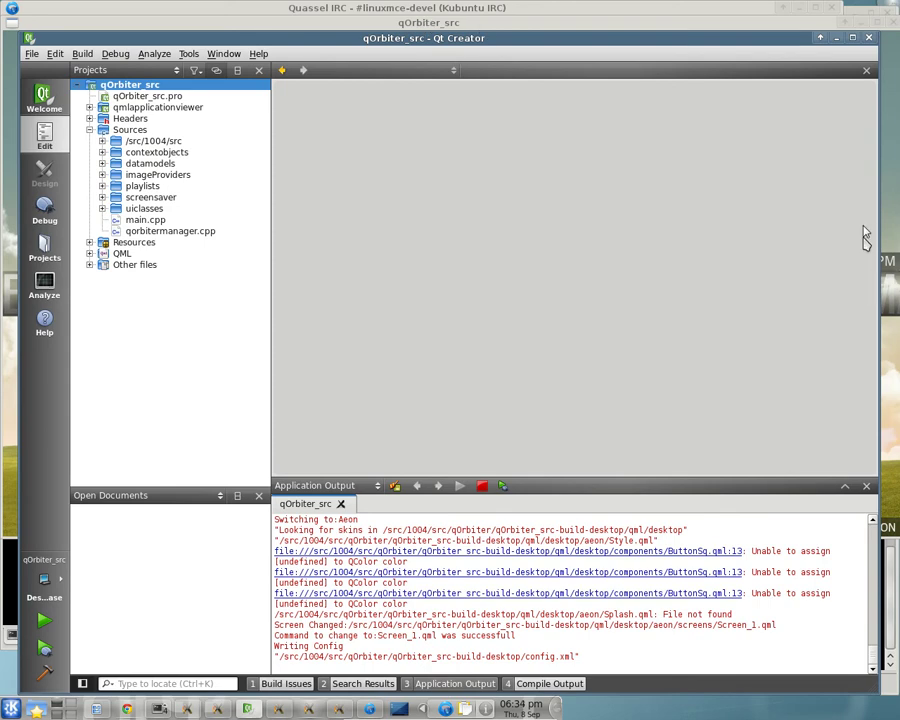
left_click(524, 22)
left_click_drag(524, 22, 524, 68)
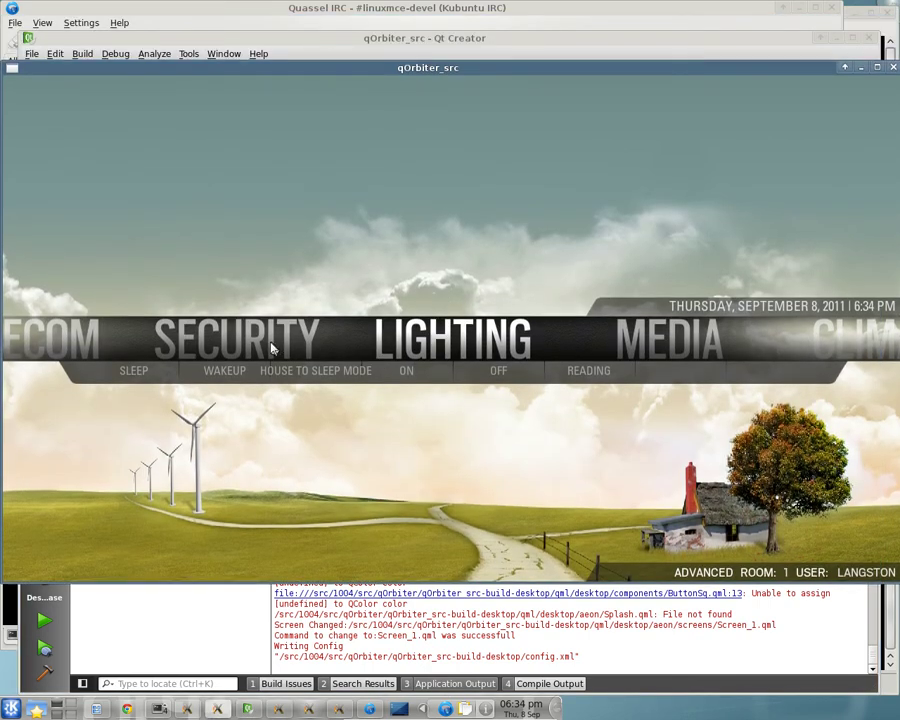
Slide through the Aeon home categories to Media and open its Video library.
left_click_drag(272, 347, 472, 341)
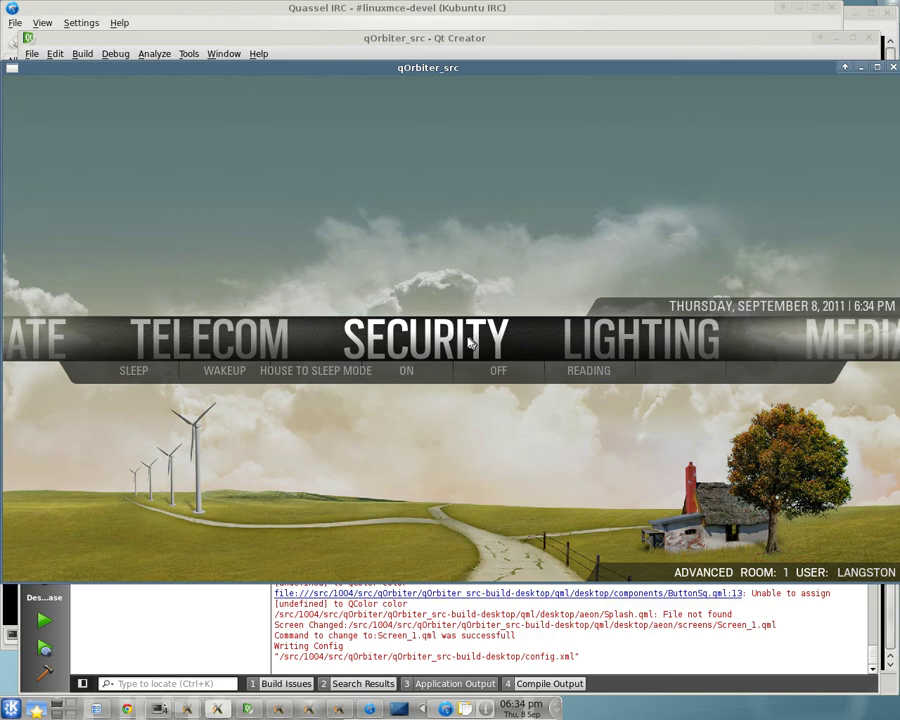
left_click_drag(472, 341, 597, 332)
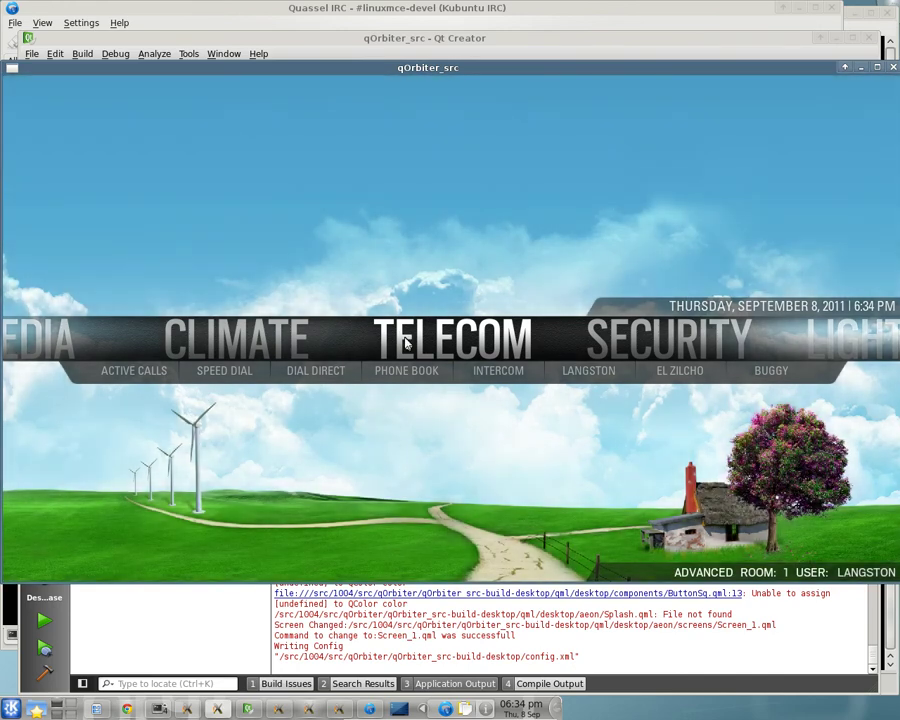
left_click_drag(375, 343, 547, 342)
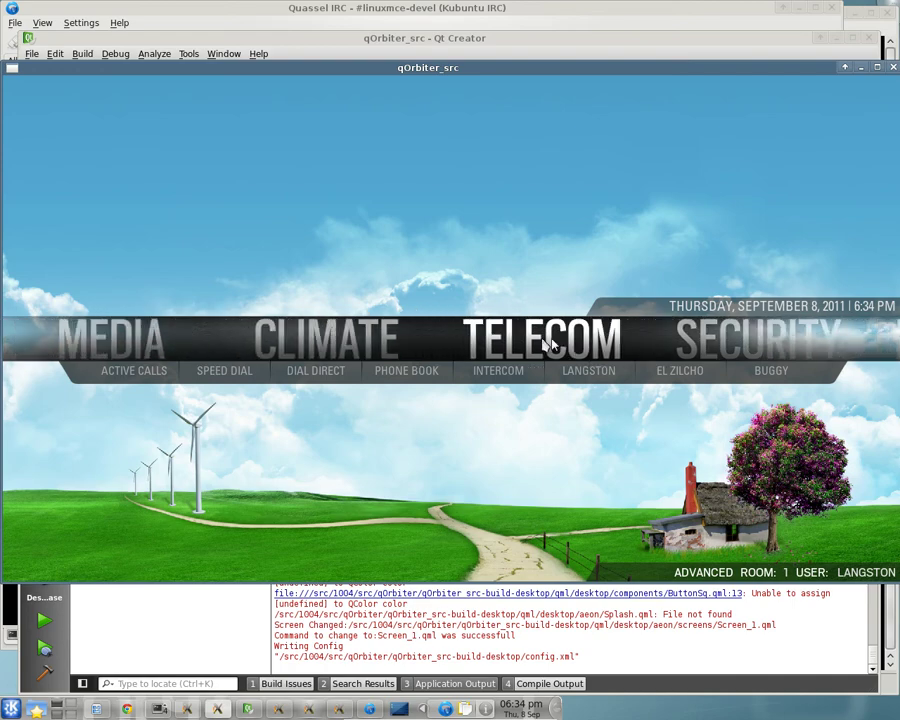
left_click_drag(345, 350, 199, 358)
left_click(250, 358)
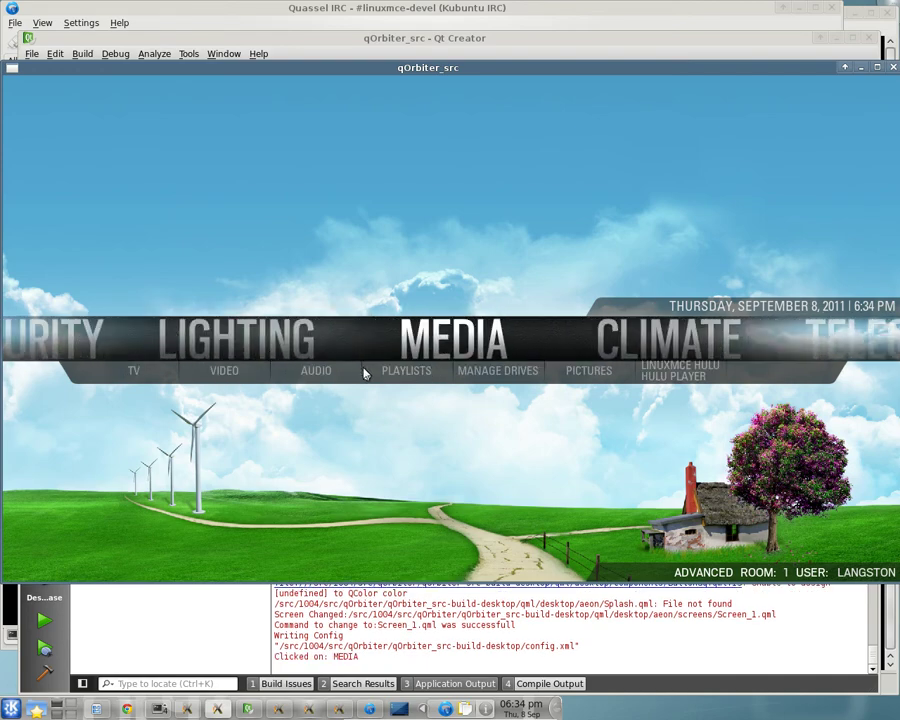
left_click(238, 370)
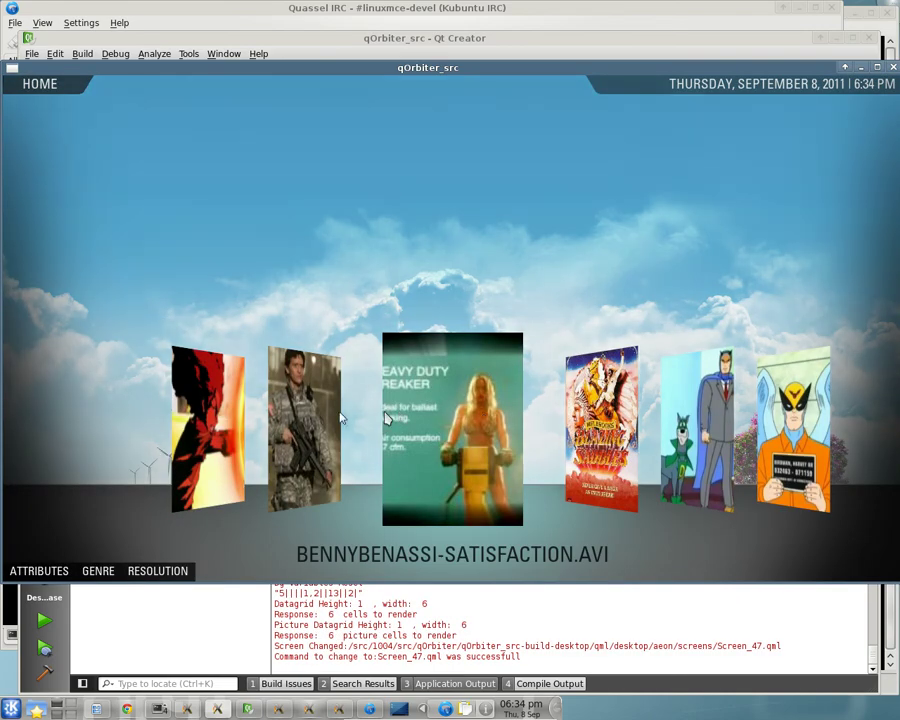
Flip repeatedly through the video covers in the carousel, stopping at The Boondocks-The Red Ball.
key("Right")
key("Right")
key("Right")
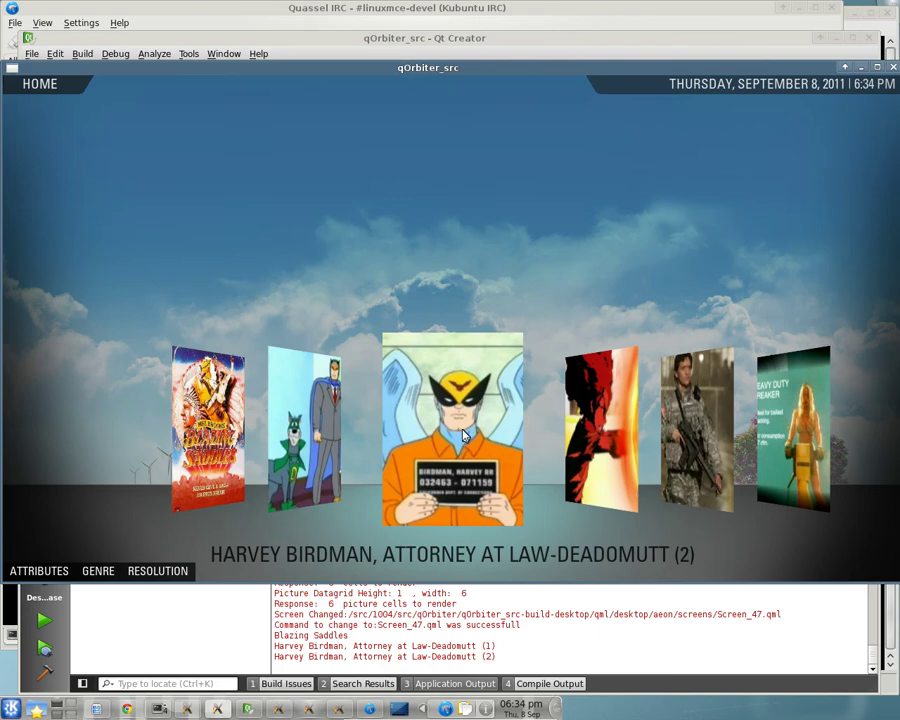
key("Right")
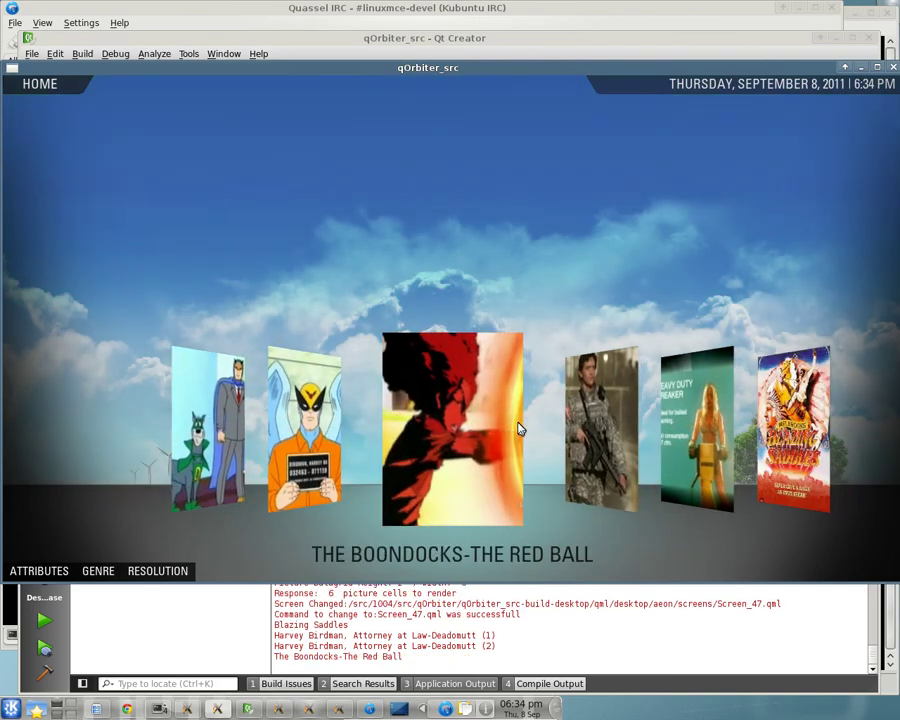
key("Right")
key("Right")
key("Right")
key("Right")
key("Right")
key("Right")
key("Right")
key("Right")
key("Right")
key("Right")
key("Right")
key("Right")
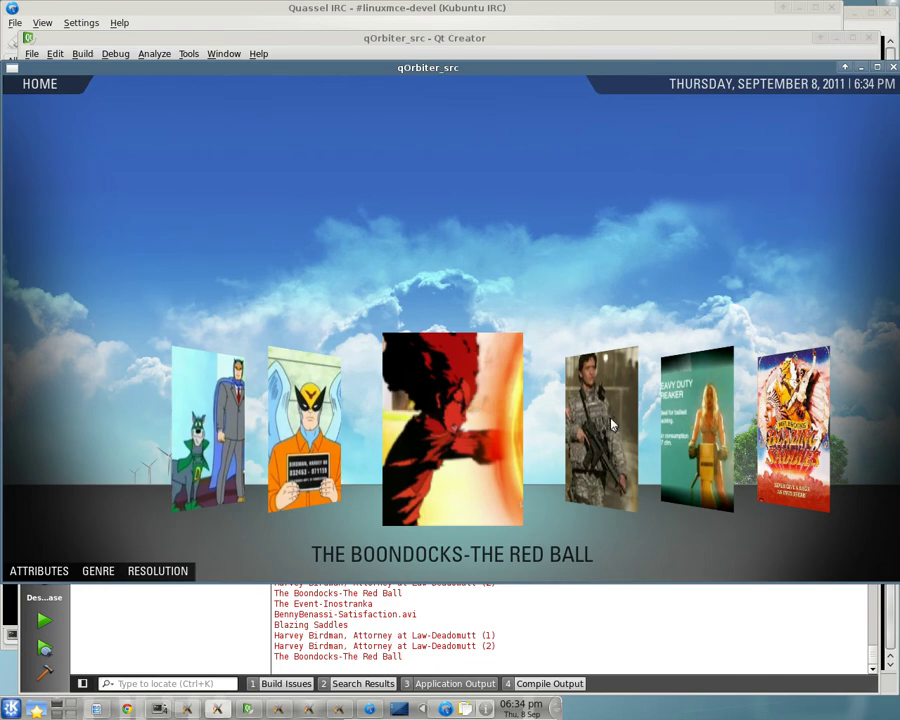
key("Right")
key("Right")
key("Right")
key("Right")
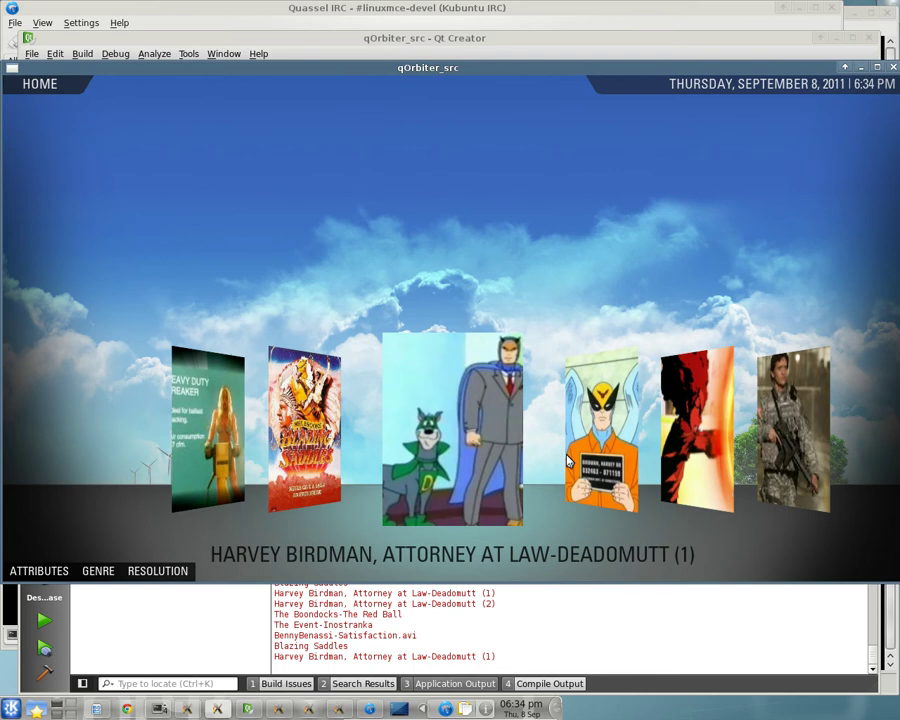
key("Right")
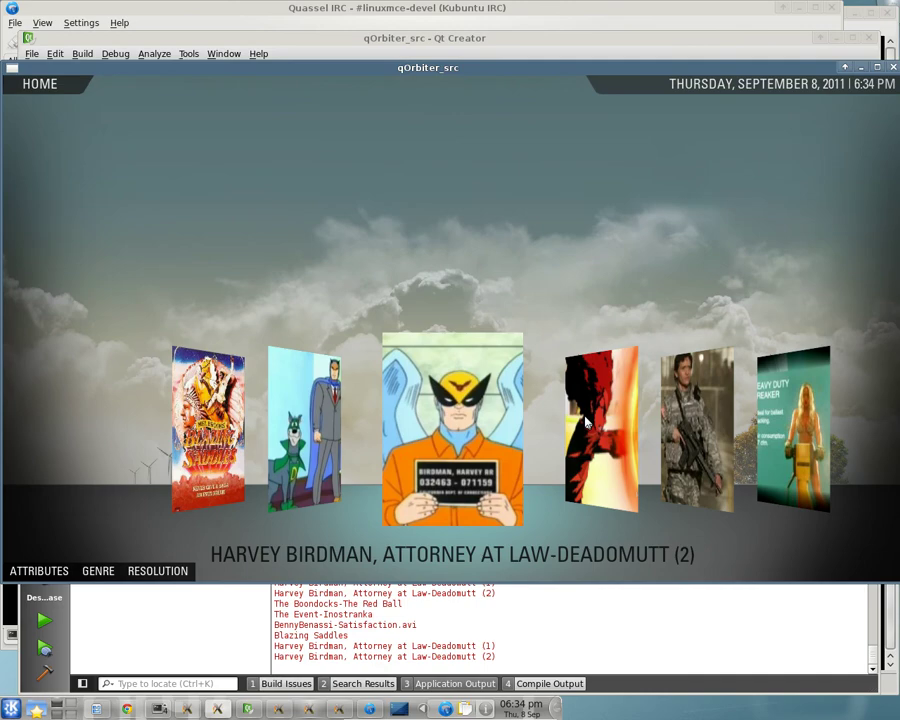
key("Right")
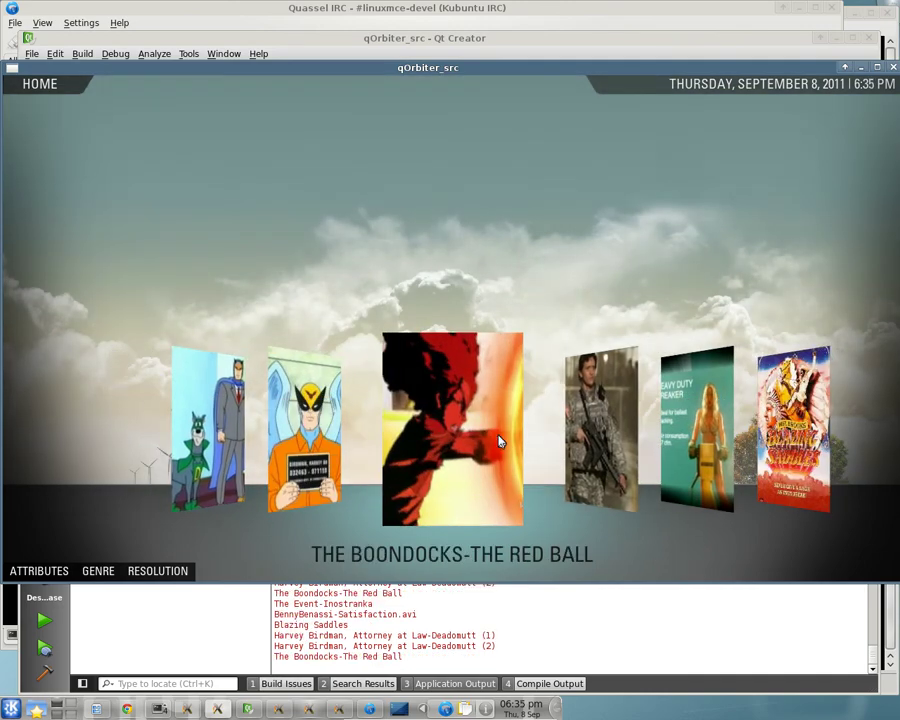
key("Right")
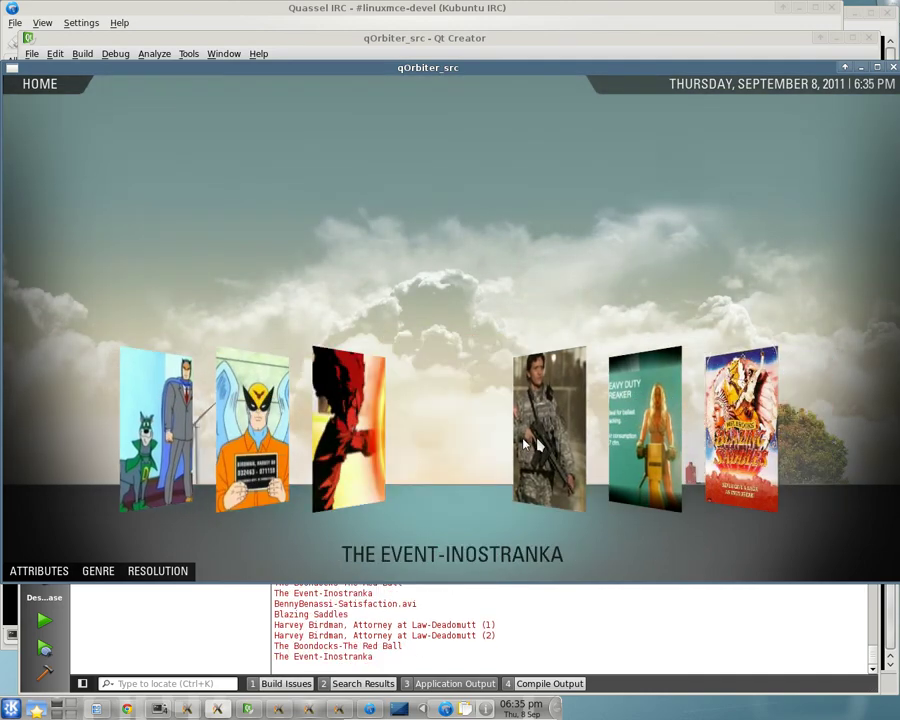
key("Right")
key("Right")
key("Right")
key("Right")
key("Right")
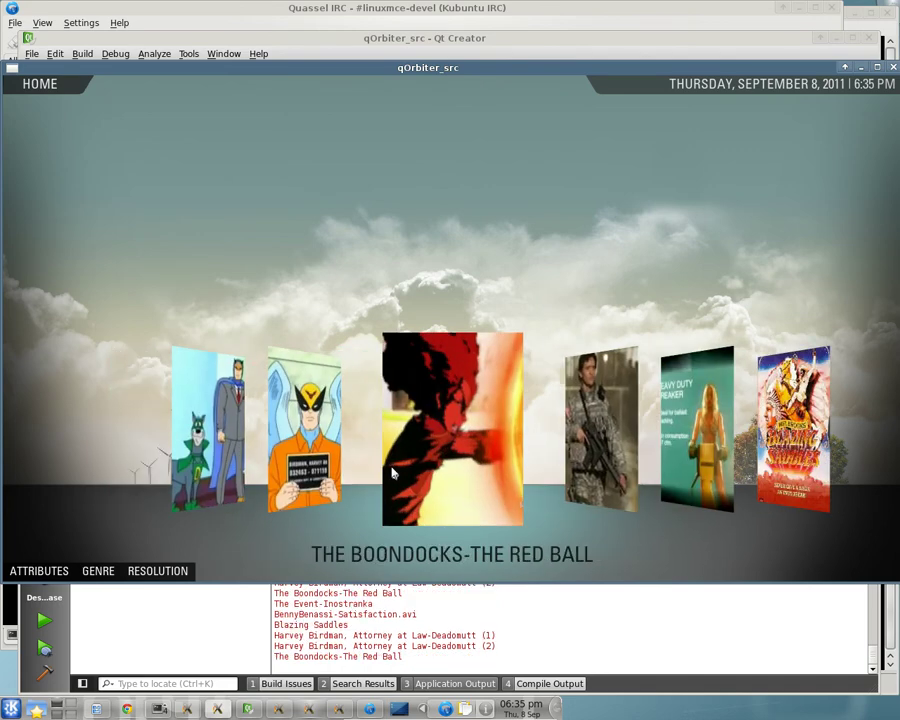
Look through the attribute filters, turn the Program filter on and off again, and close the attribute list.
left_click(53, 574)
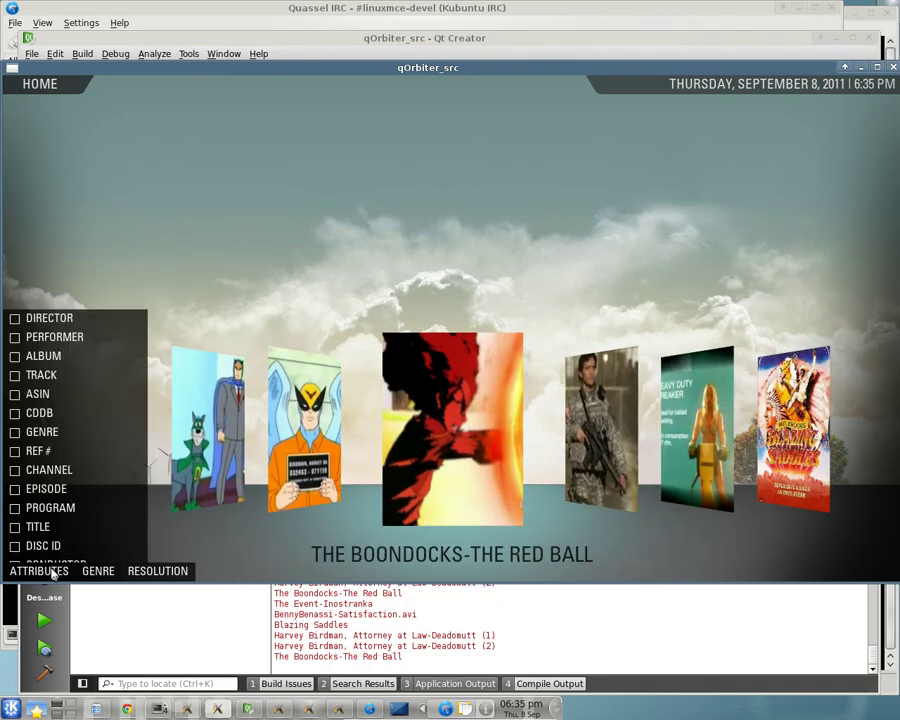
scroll(70, 410, "down", 5)
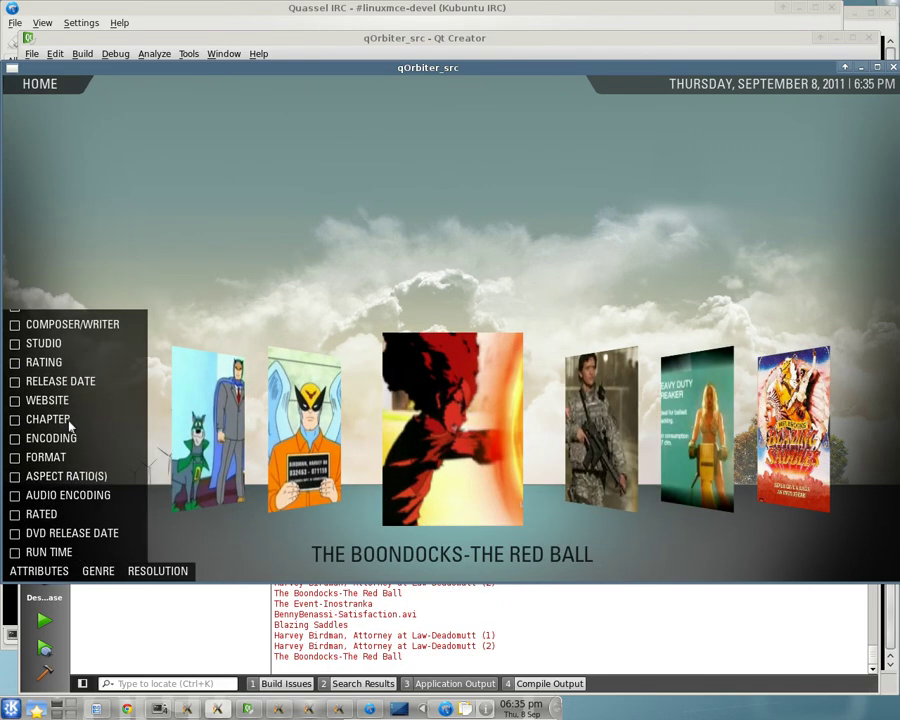
scroll(70, 428, "up", 2)
scroll(68, 424, "down", 5)
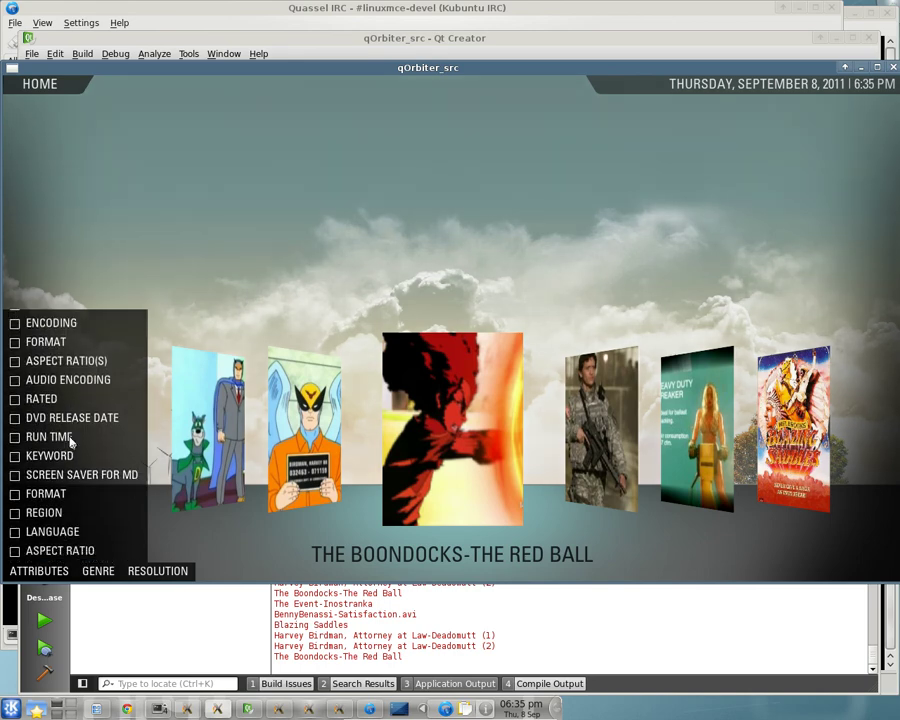
scroll(64, 530, "up", 2)
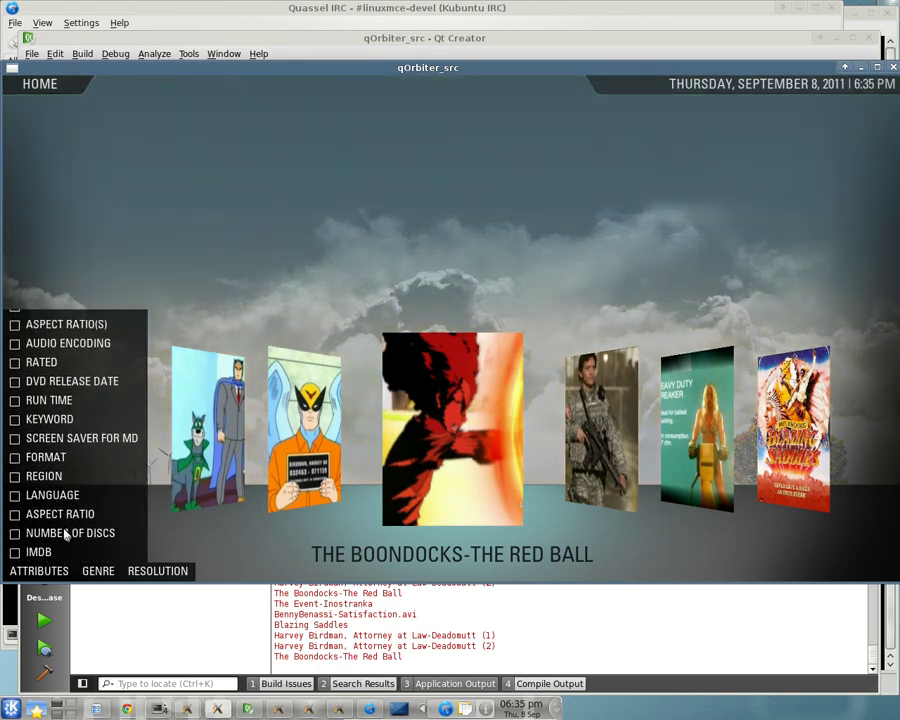
scroll(64, 533, "up", 5)
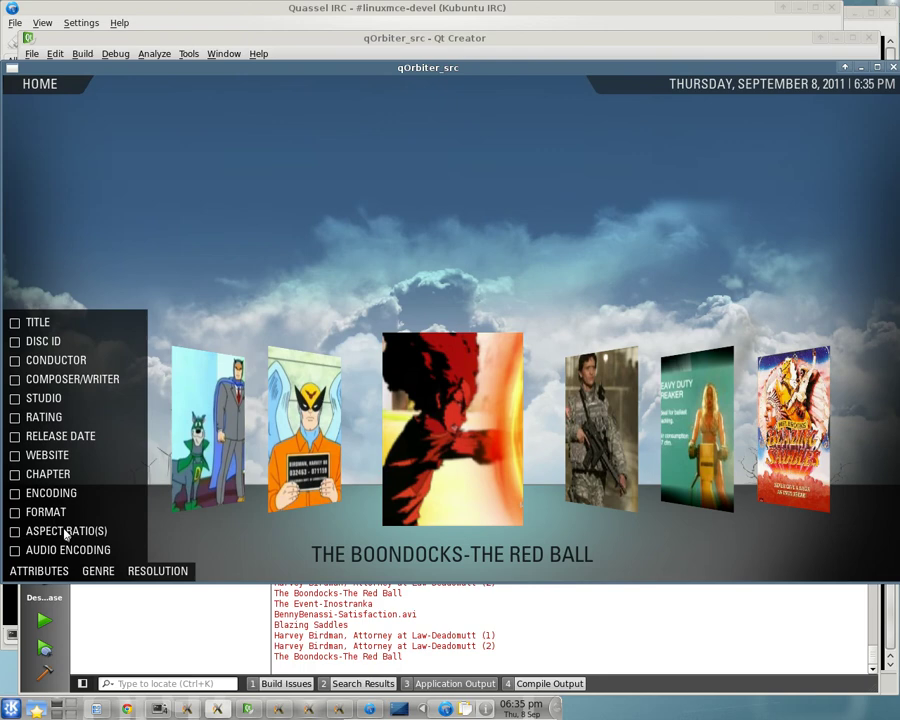
left_click(18, 386)
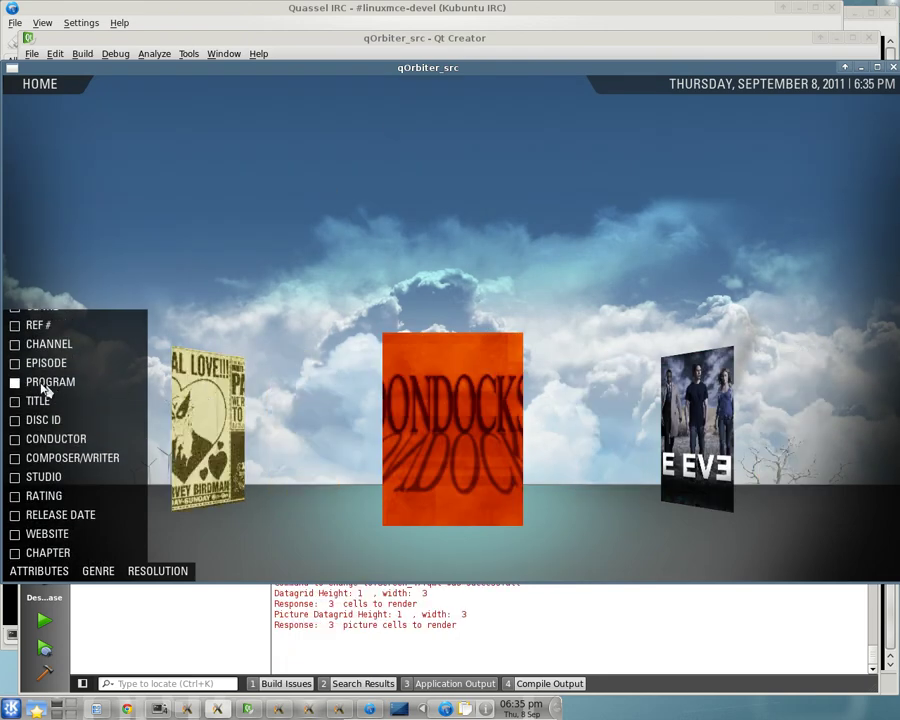
left_click(48, 384)
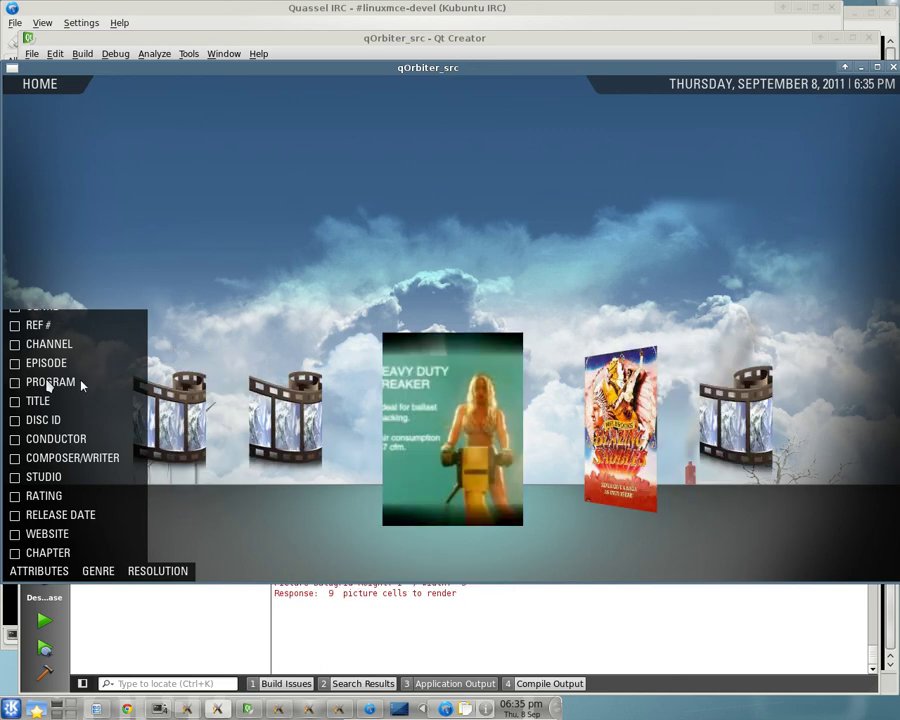
left_click(53, 575)
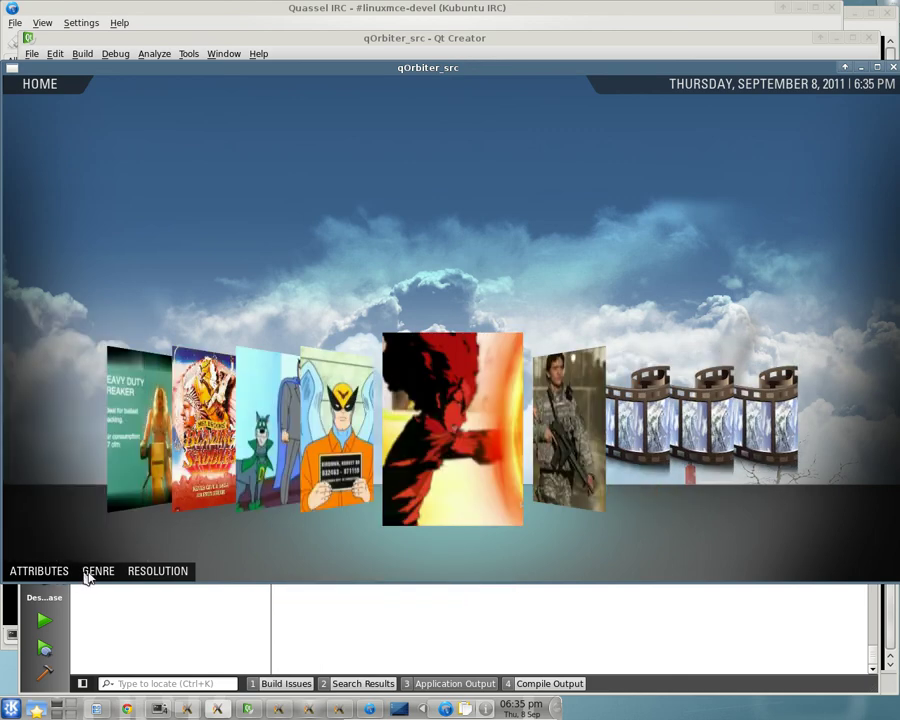
View the genre and resolution filter options of the video library and return to the home screen.
left_click(112, 574)
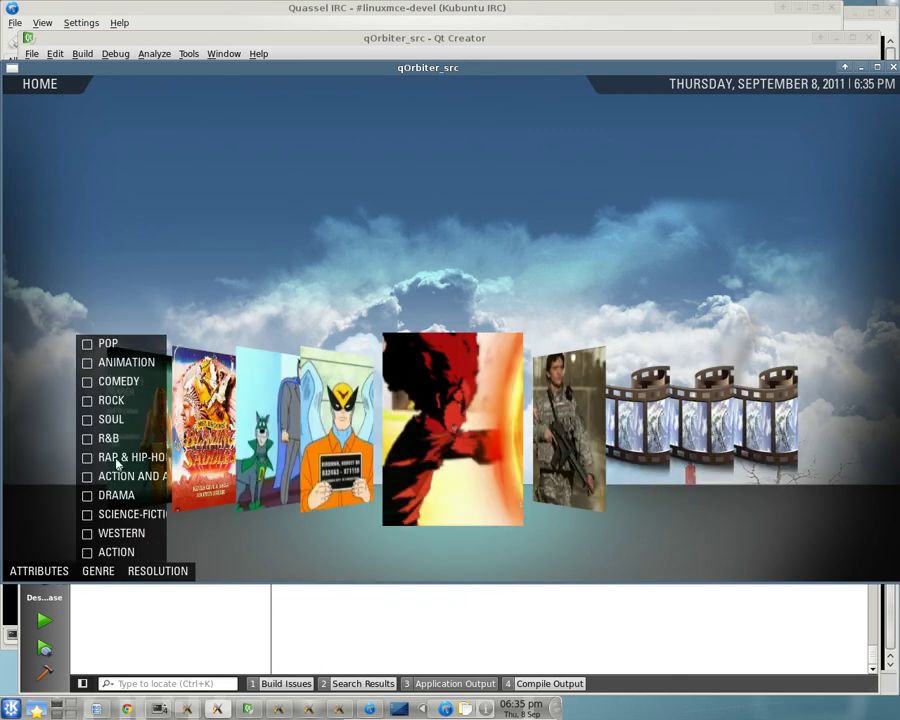
left_click(158, 574)
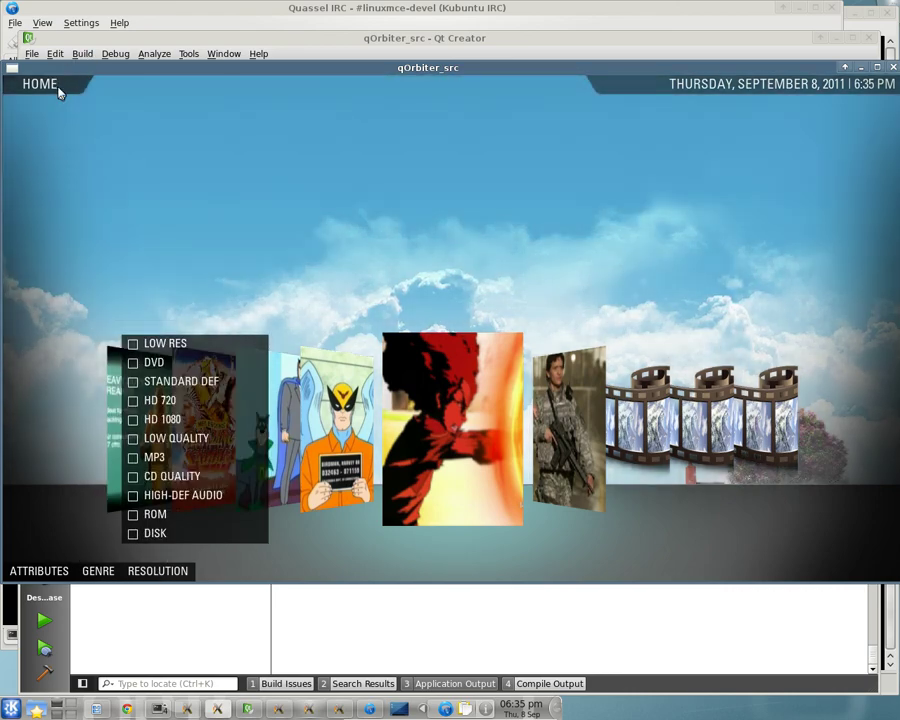
left_click(57, 87)
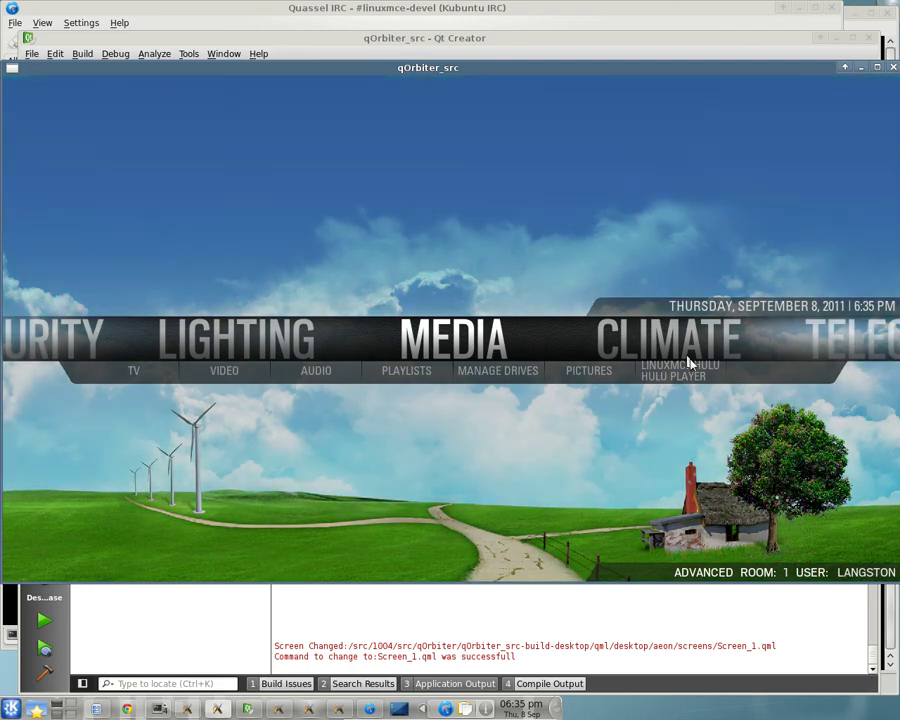
left_click_drag(645, 328, 362, 336)
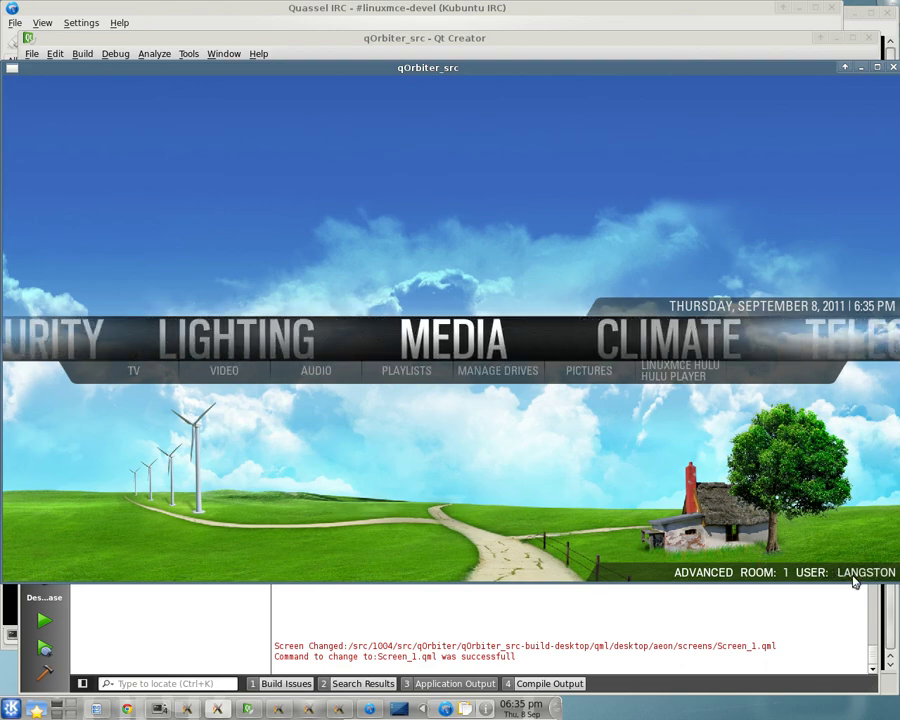
left_click(723, 578)
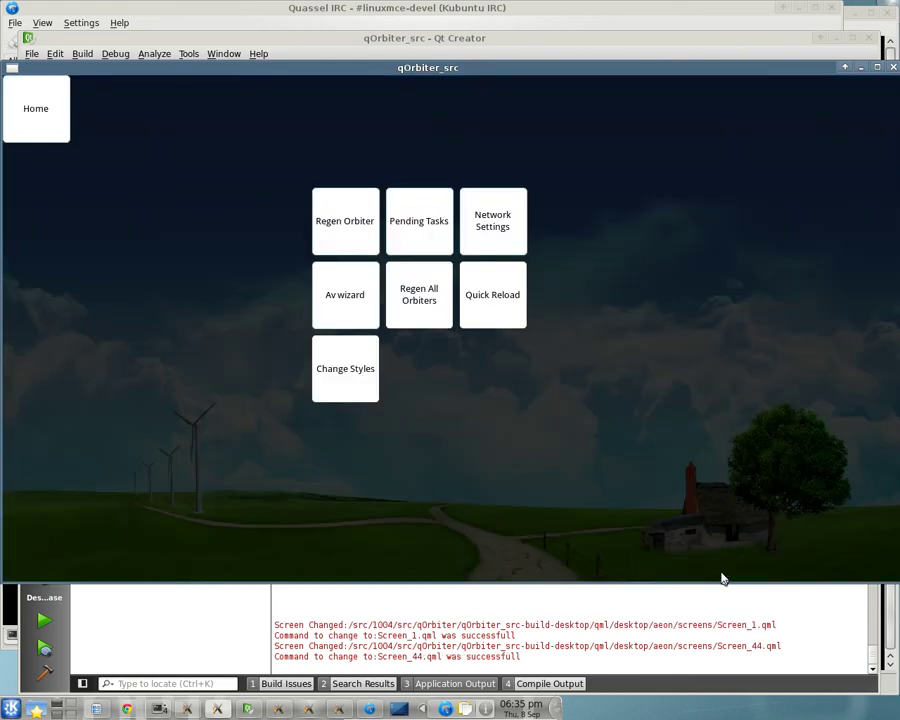
left_click(50, 121)
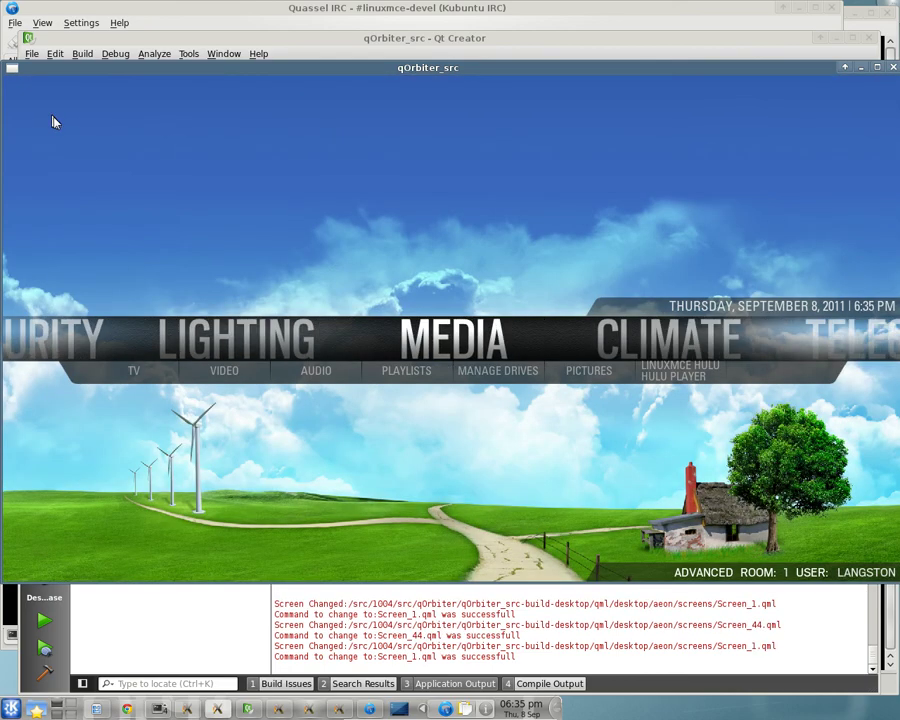
Change the orbiter's style from Aeon back to the blue button-row skin through the advanced options.
left_click(708, 576)
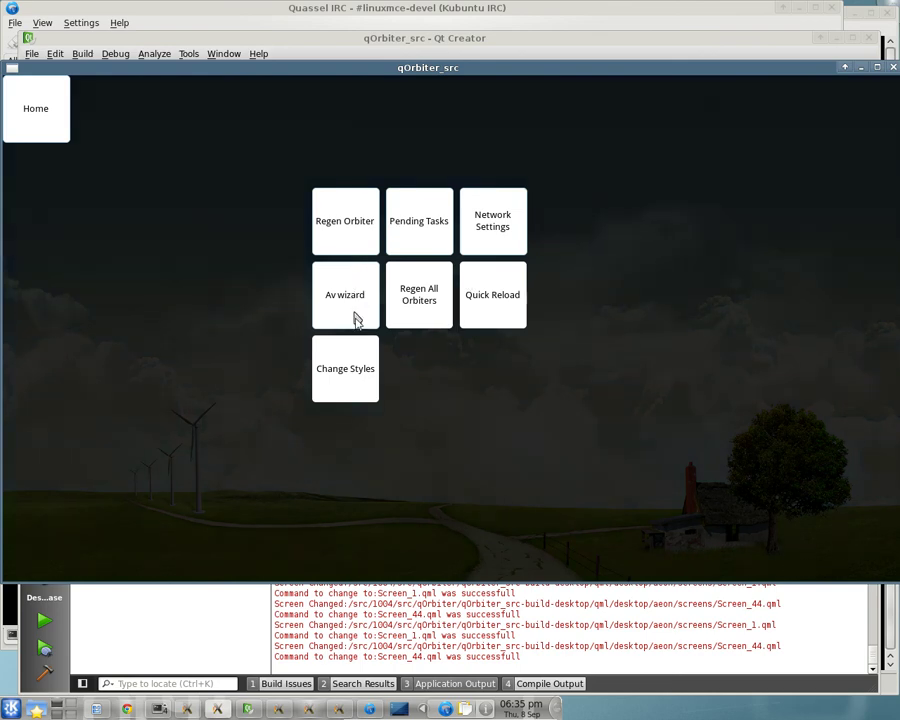
left_click(362, 368)
left_click(396, 322)
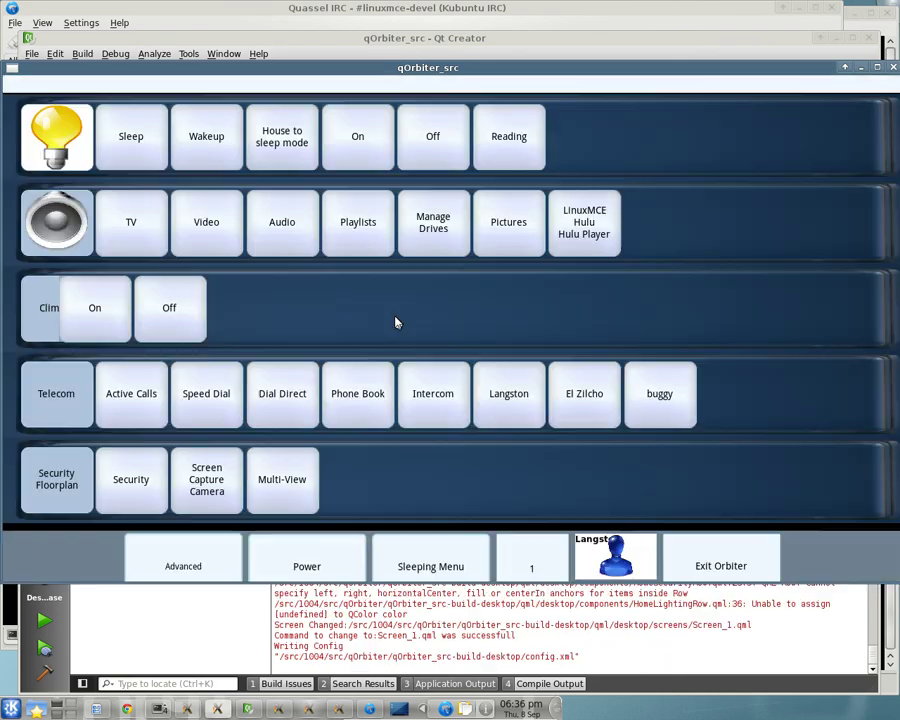
Open the orbiter's power options and choose Display On.
left_click(447, 547)
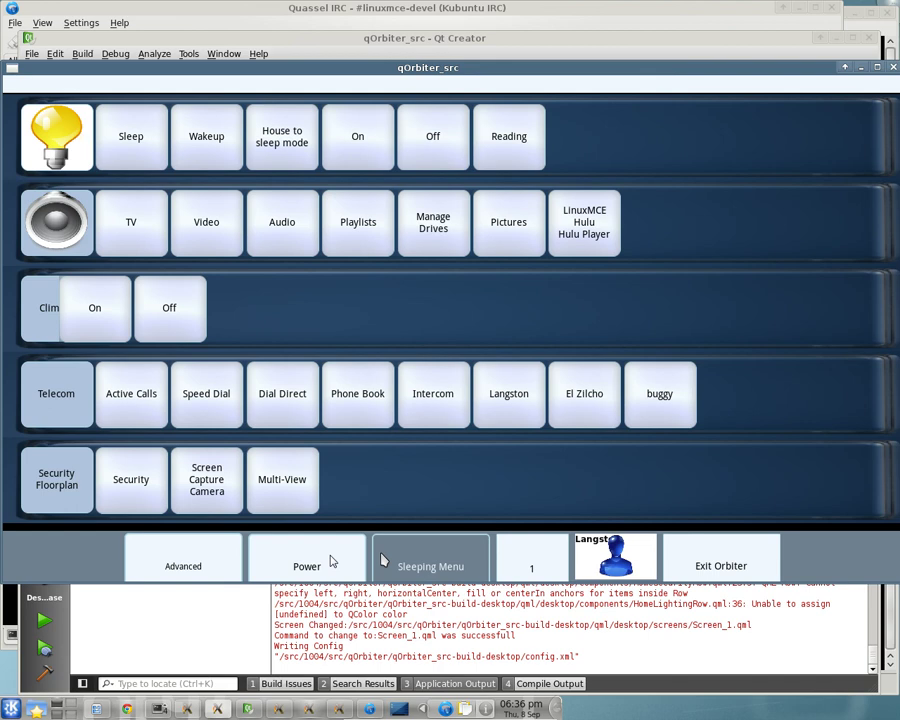
left_click(340, 560)
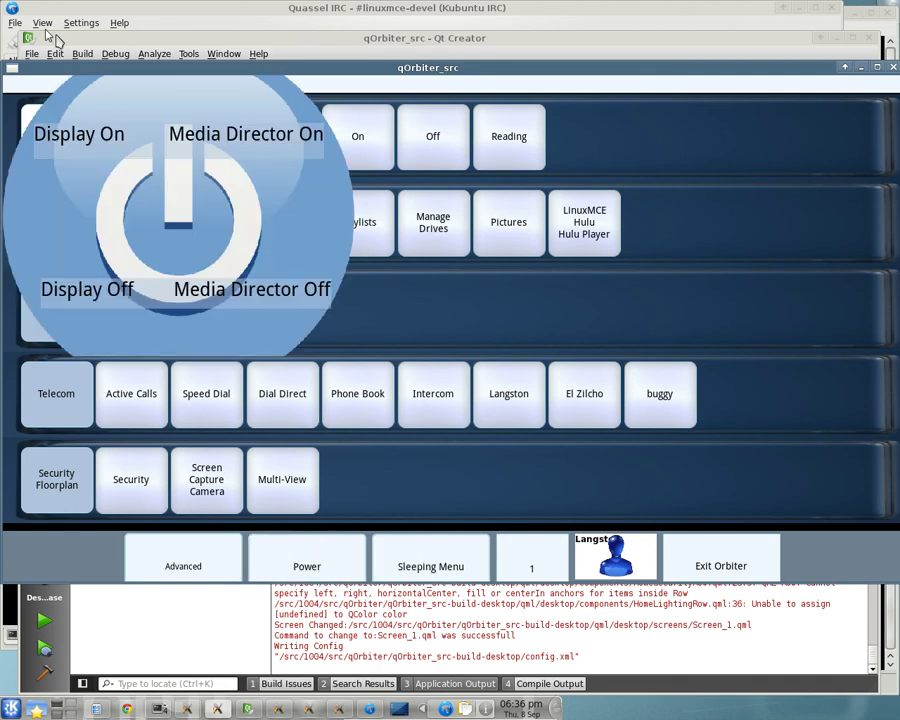
left_click(90, 136)
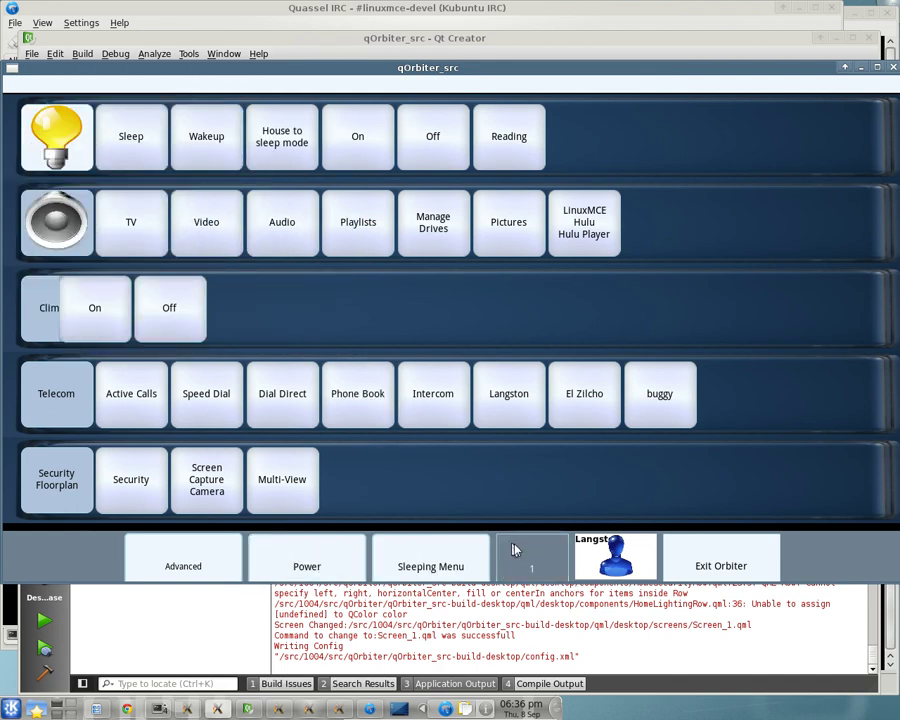
Switch the orbiter's room to Closet and open the user selection list.
left_click(530, 552)
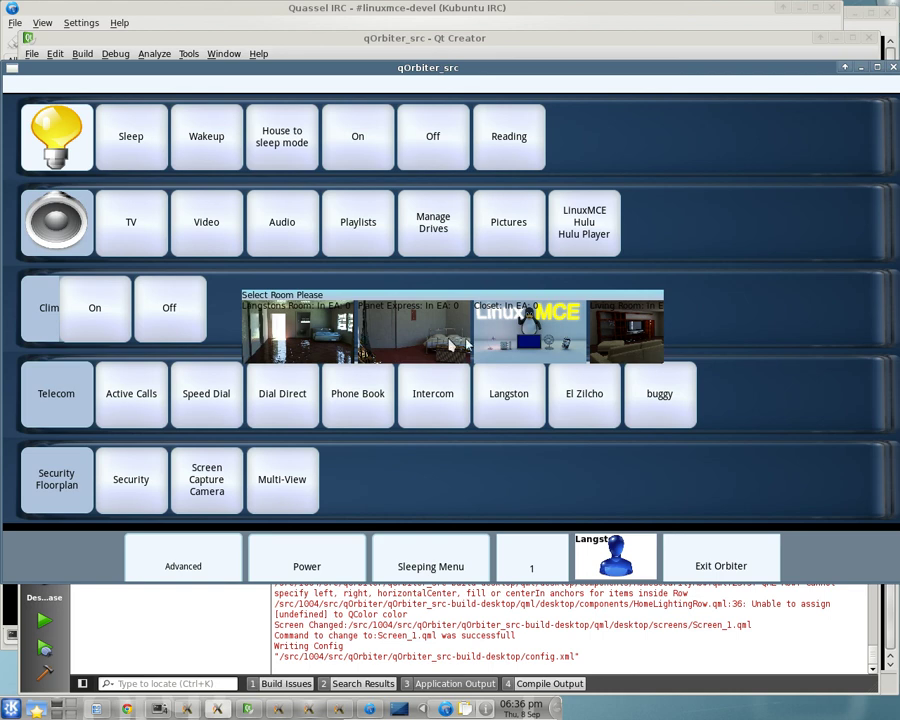
left_click(543, 345)
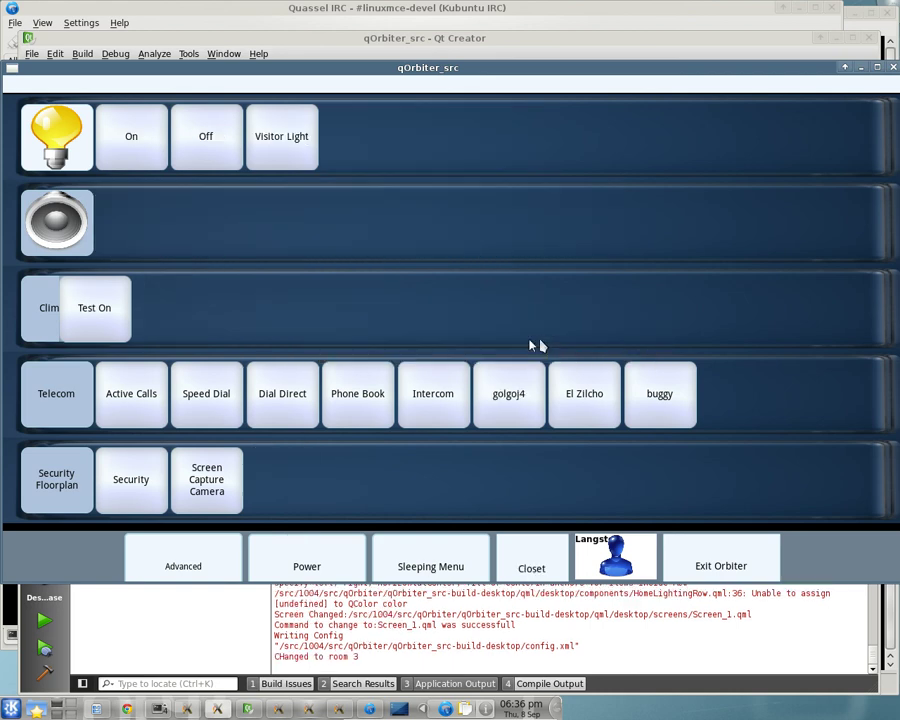
left_click(604, 567)
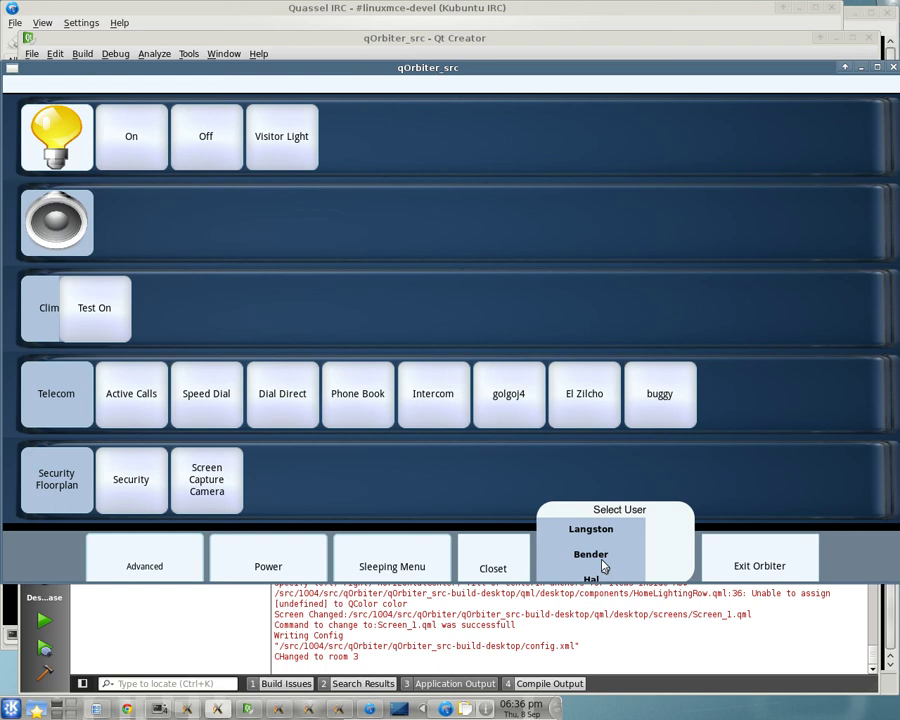